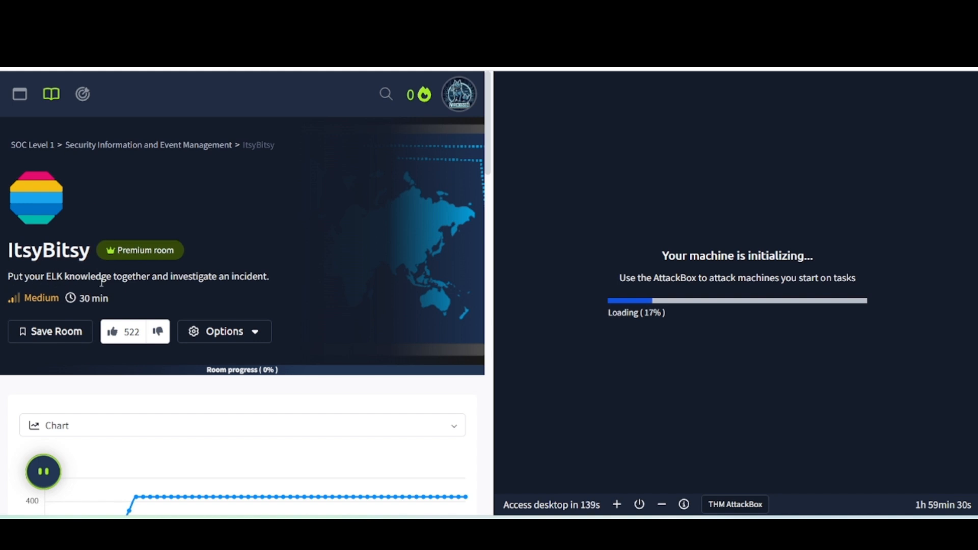
# Mark Task 1's "Connect with the lab" question as complete and expand the Task 2 C2 communication scenario with its questions.
pyautogui.scroll(-5, 214, 331)
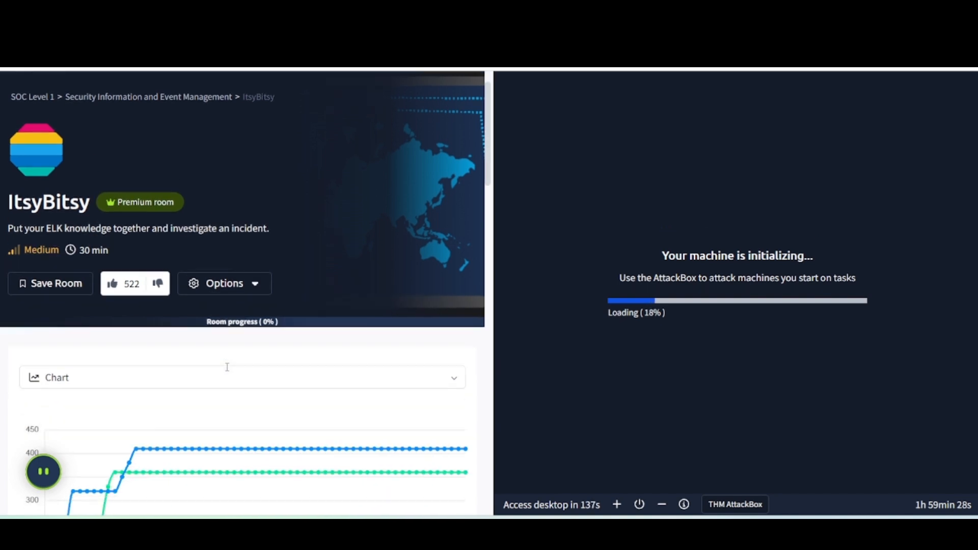
pyautogui.scroll(-6, 228, 372)
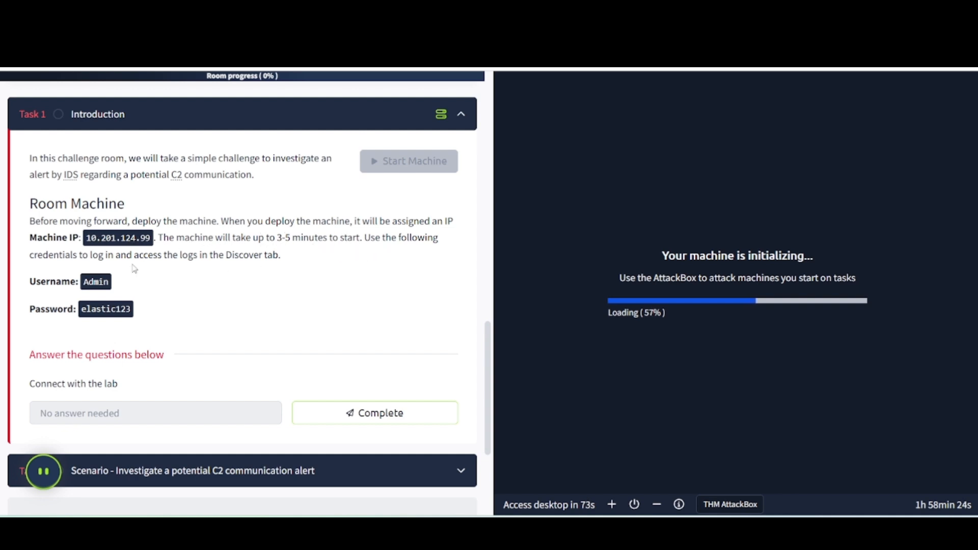
pyautogui.scroll(-3, 154, 301)
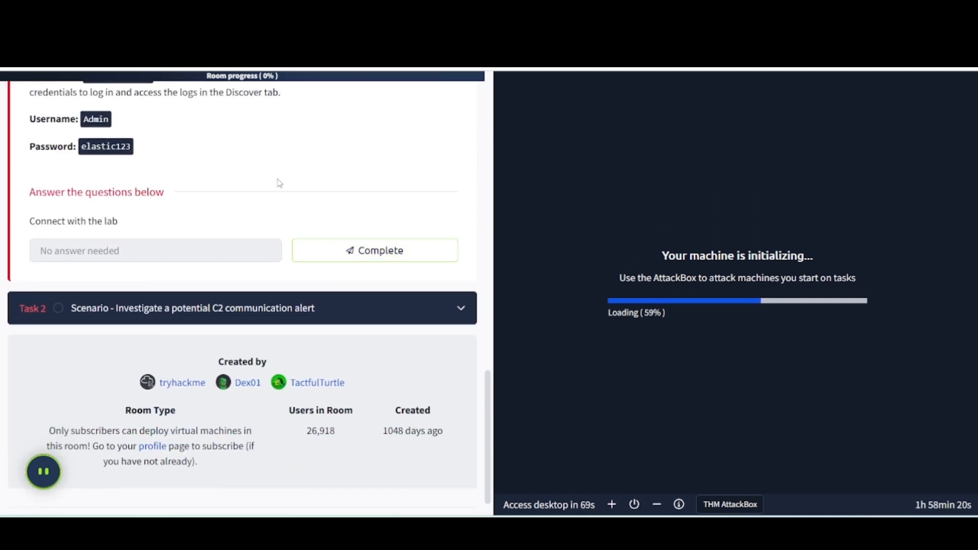
pyautogui.click(350, 245)
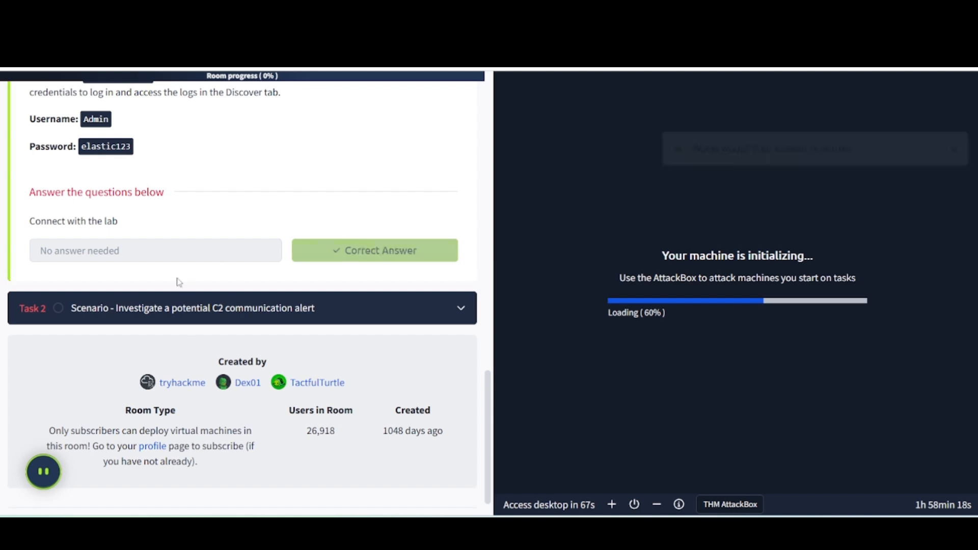
pyautogui.click(208, 309)
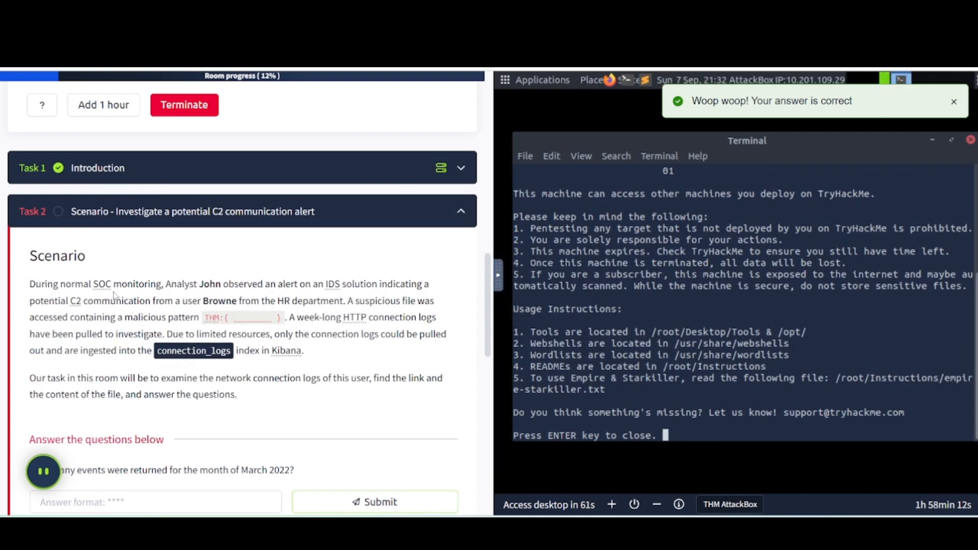
pyautogui.scroll(-2, 104, 275)
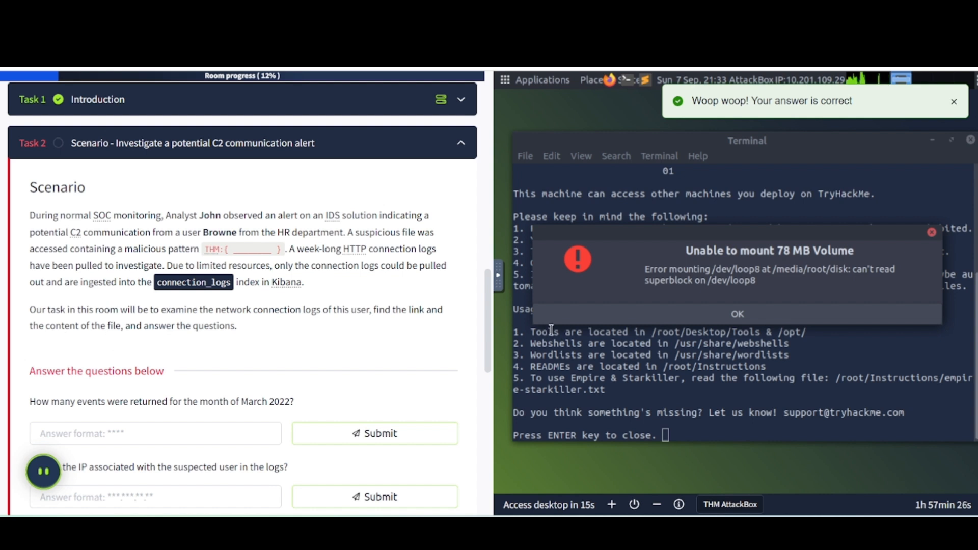
# Dismiss the volume mount error, close the welcome terminal on the AttackBox desktop, and clear the answer notification.
pyautogui.click(749, 317)
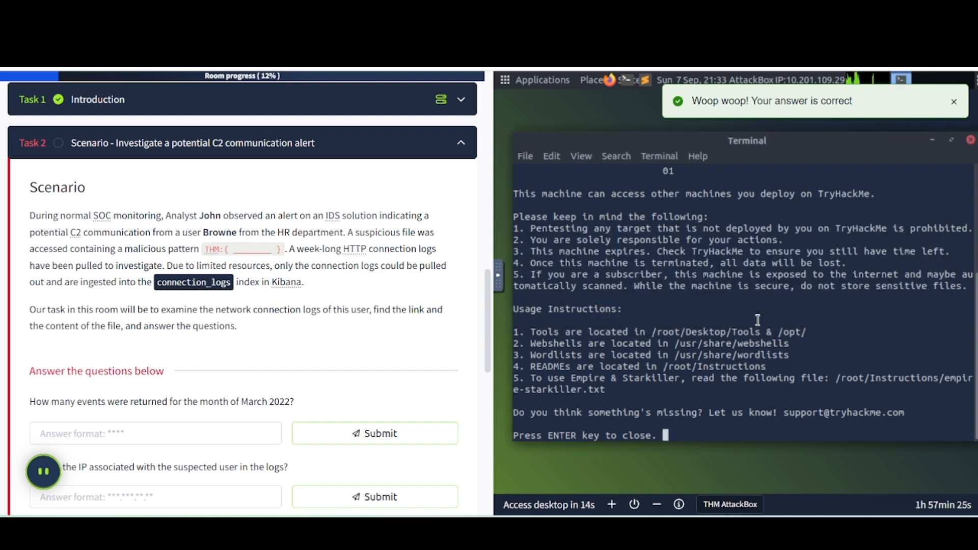
pyautogui.click(971, 139)
pyautogui.click(954, 104)
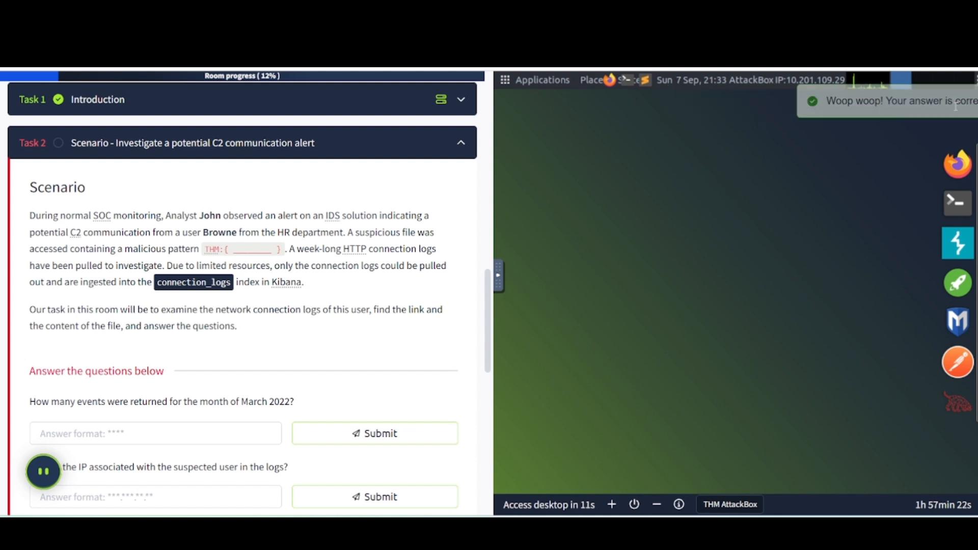
# Copy the machine IP from Task 1 and load 10.201.124.99 in Firefox on the AttackBox.
pyautogui.scroll(3, 309, 288)
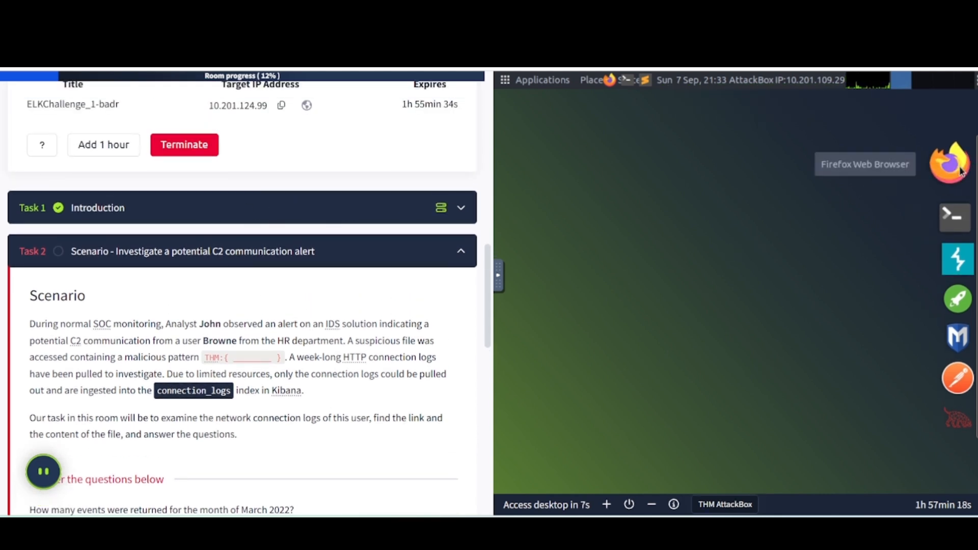
pyautogui.scroll(3, 259, 357)
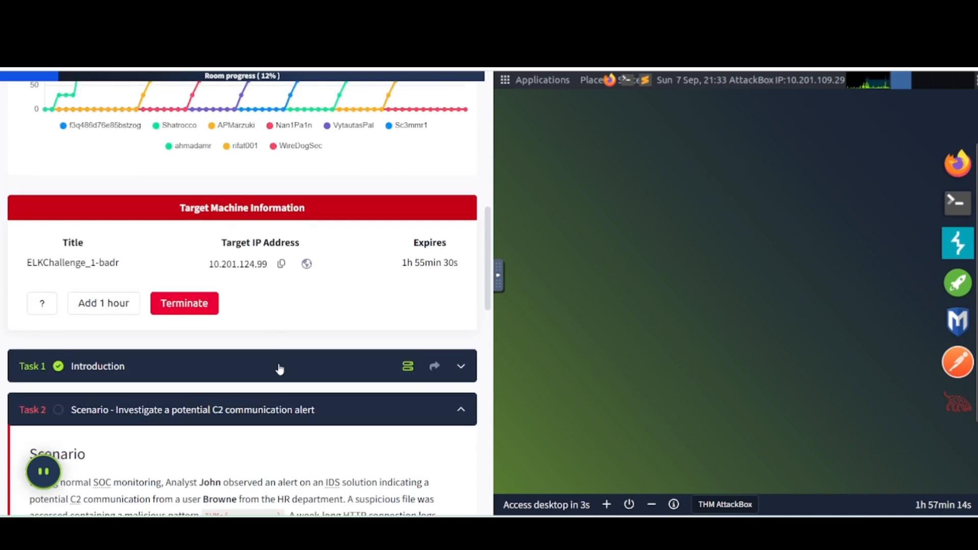
pyautogui.click(279, 366)
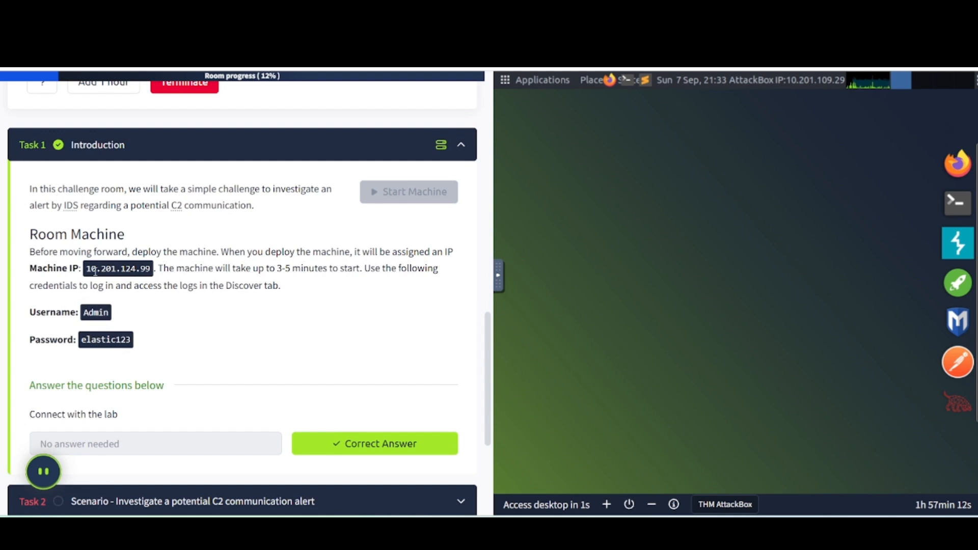
pyautogui.moveTo(87, 270); pyautogui.dragTo(152, 268)
pyautogui.hotkey('ctrl', 'c')
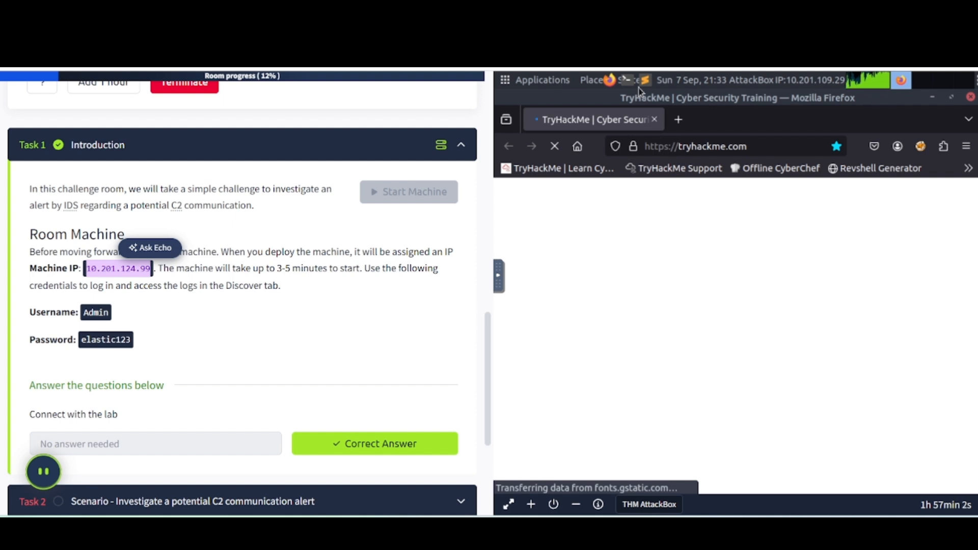
pyautogui.click(695, 146)
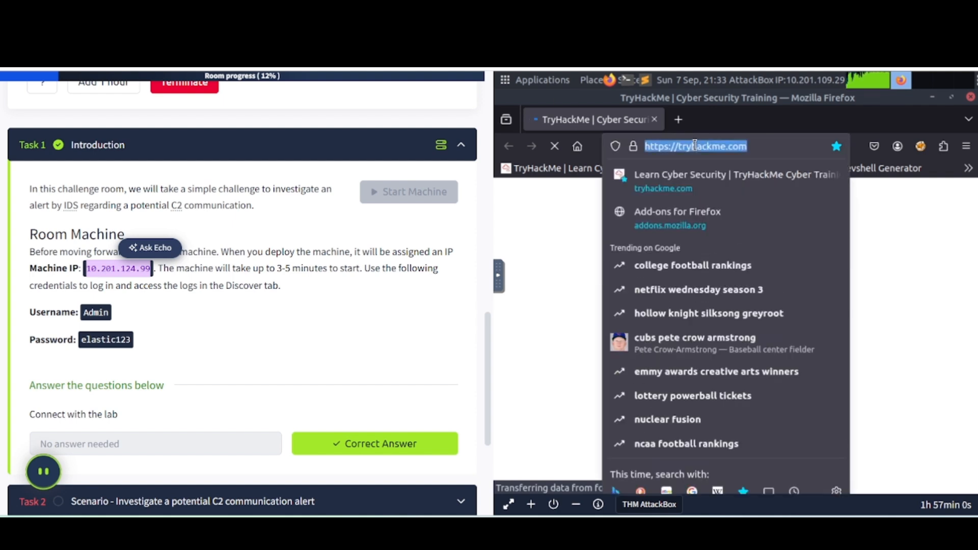
pyautogui.press('BackSpace')
pyautogui.hotkey('ctrl', 'v')
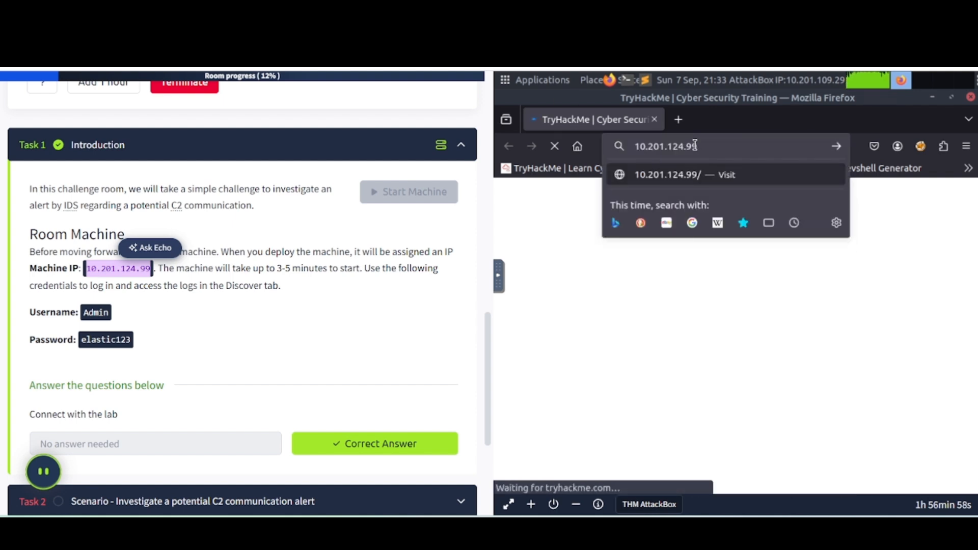
pyautogui.press('Return')
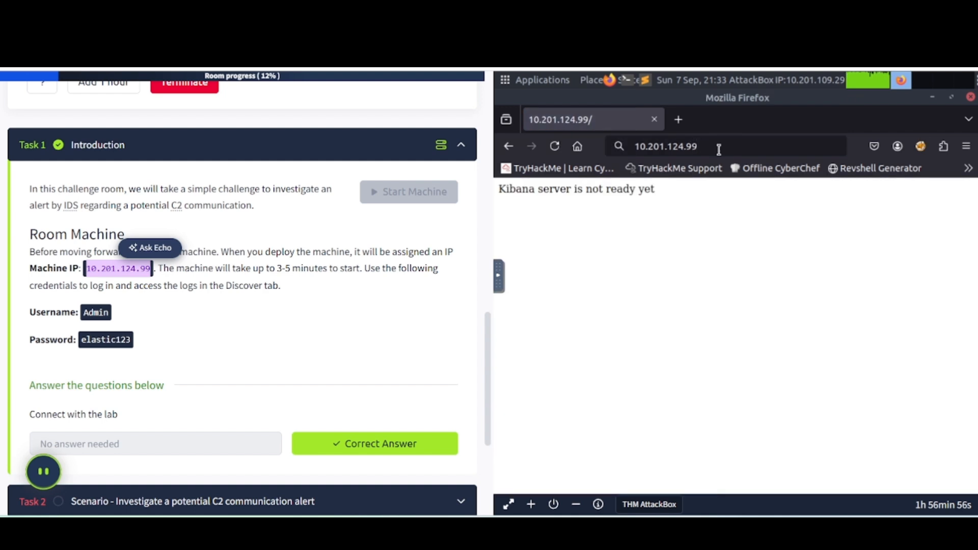
# Review all the Task 2 investigation questions, rechecking the machine access details in Task 1.
pyautogui.scroll(-3, 269, 283)
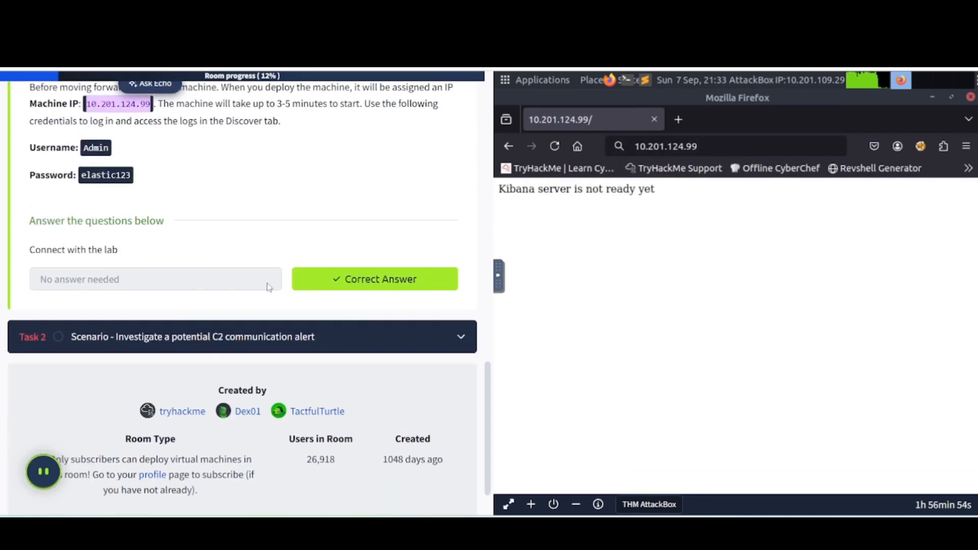
pyautogui.click(163, 340)
pyautogui.scroll(-3, 165, 344)
pyautogui.scroll(-1, 164, 344)
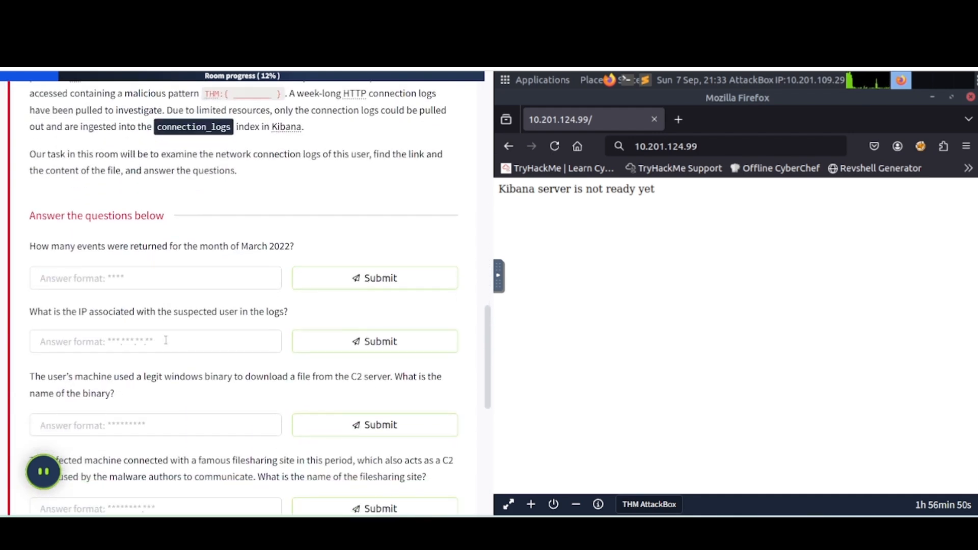
pyautogui.scroll(4, 171, 276)
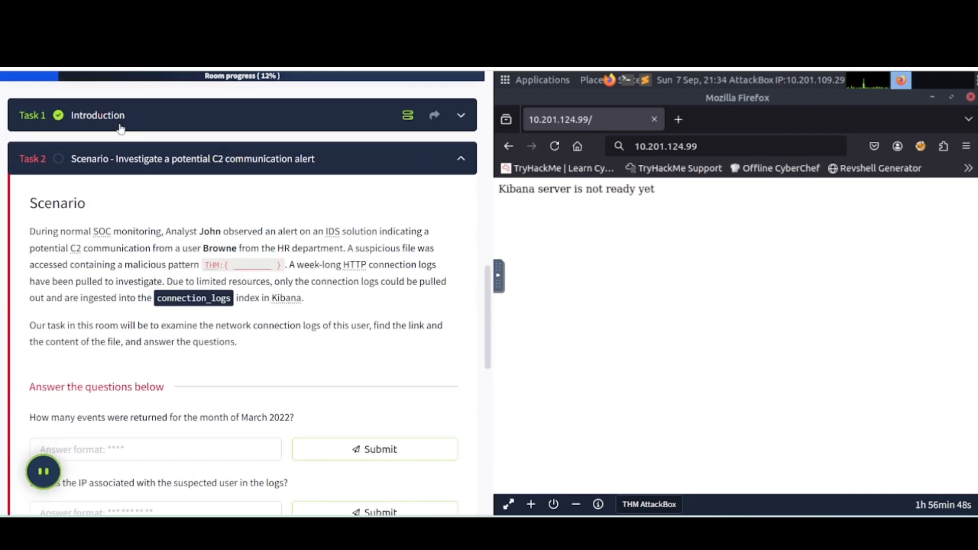
pyautogui.click(118, 122)
pyautogui.scroll(-3, 121, 363)
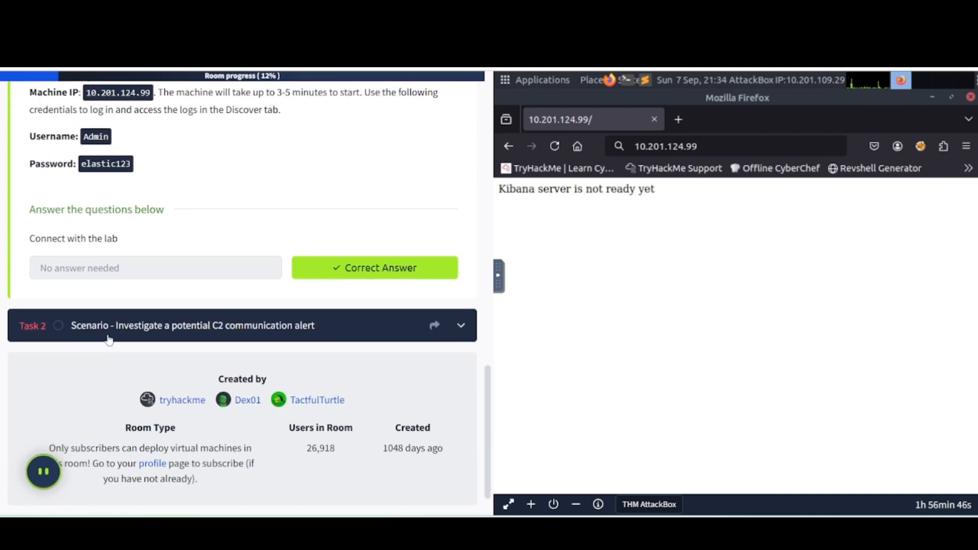
pyautogui.click(105, 330)
pyautogui.scroll(-5, 133, 264)
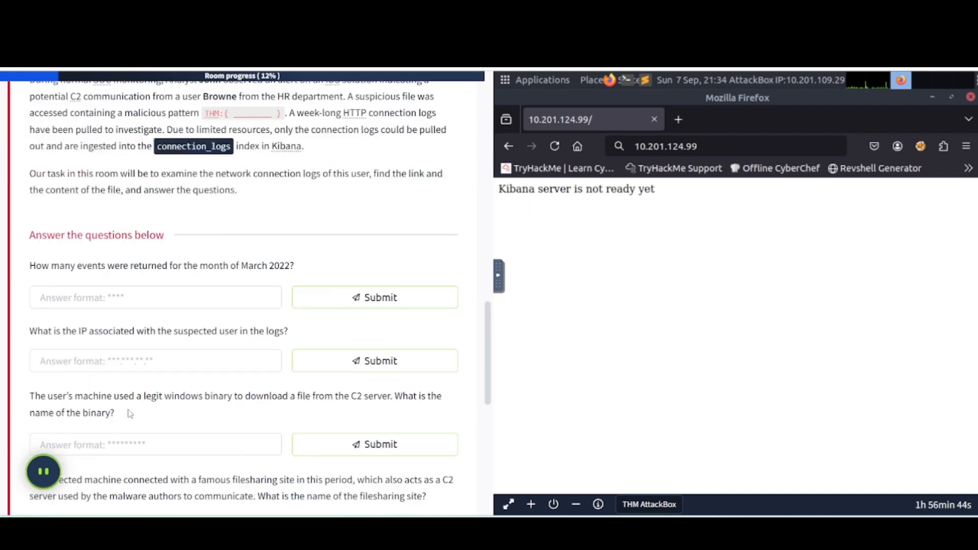
pyautogui.scroll(-6, 185, 356)
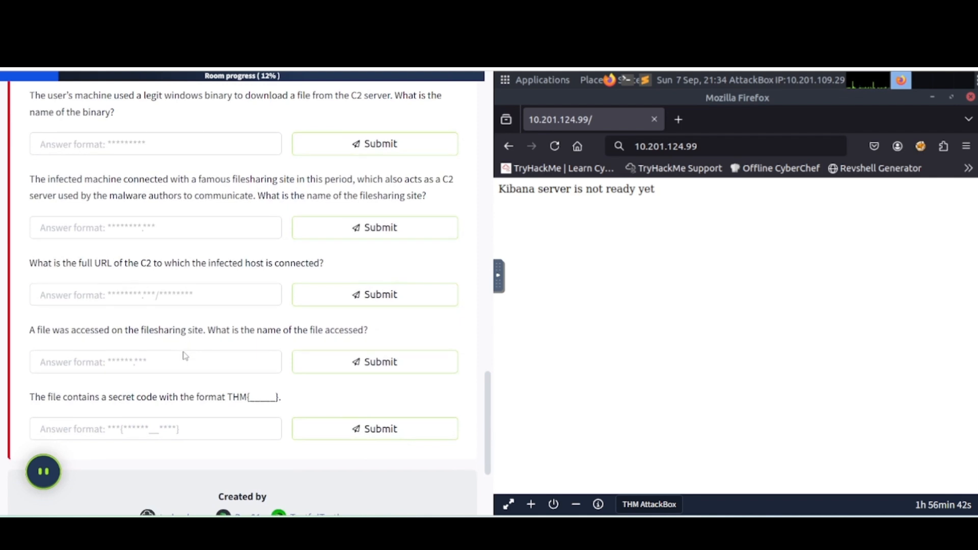
pyautogui.scroll(5, 185, 356)
pyautogui.scroll(4, 185, 355)
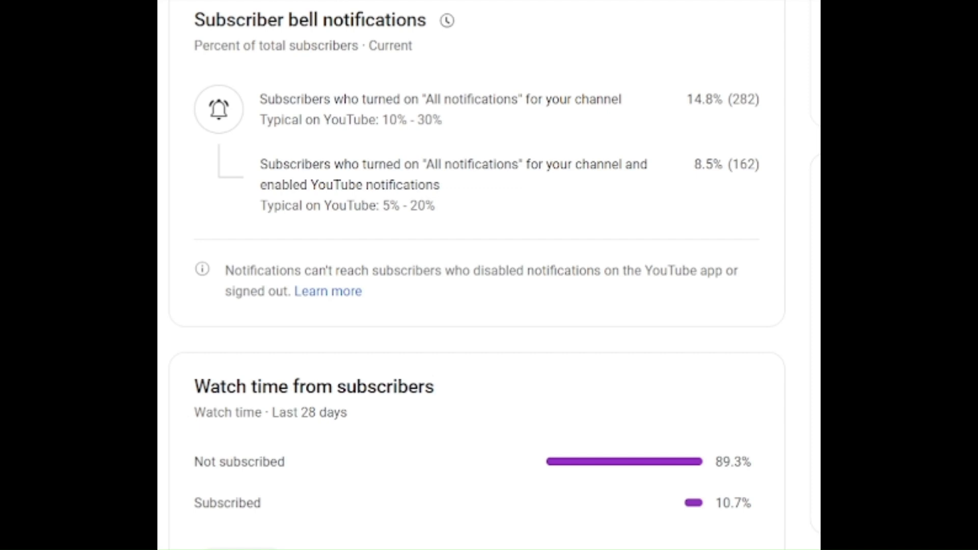
# Check the absolute start date of the March 2022 time range and refresh the connection_logs results.
pyautogui.moveTo(327, 26)
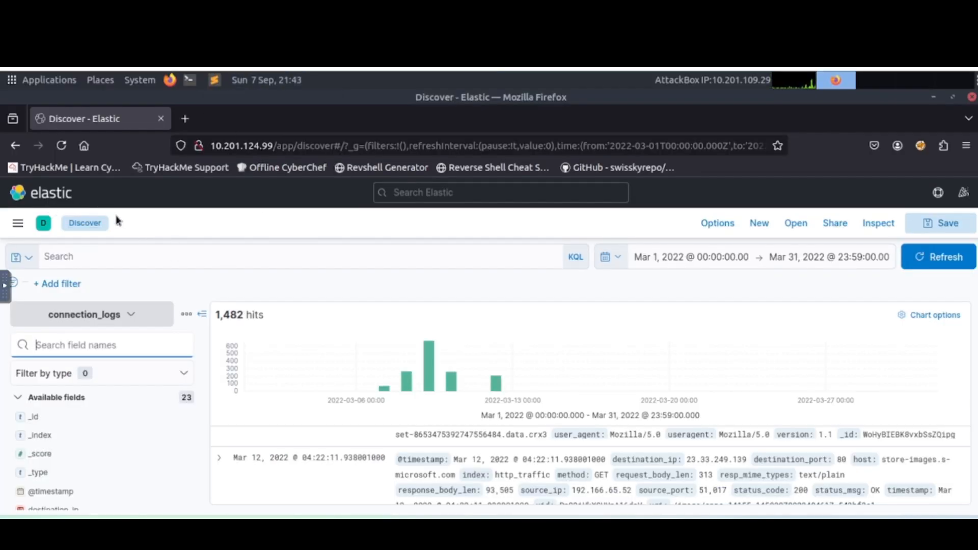
pyautogui.click(677, 264)
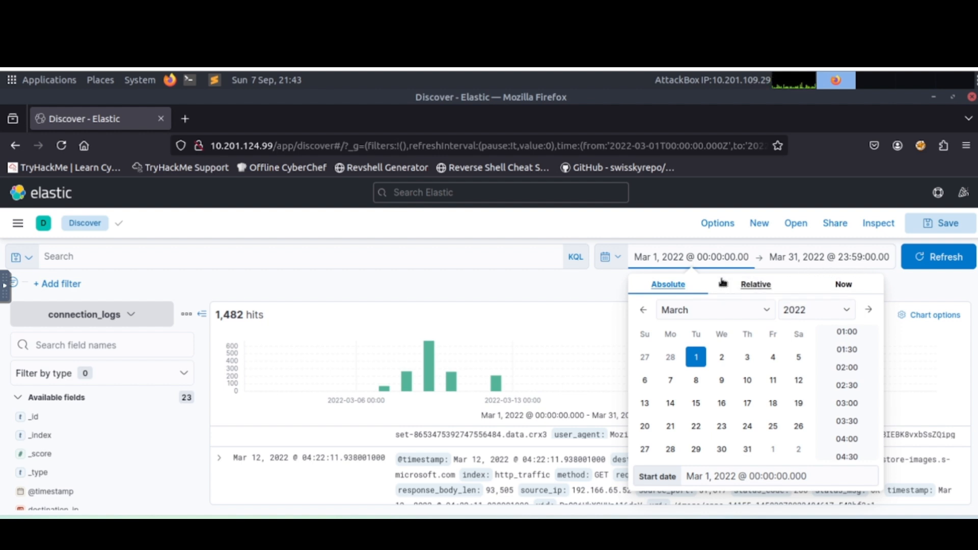
pyautogui.click(570, 289)
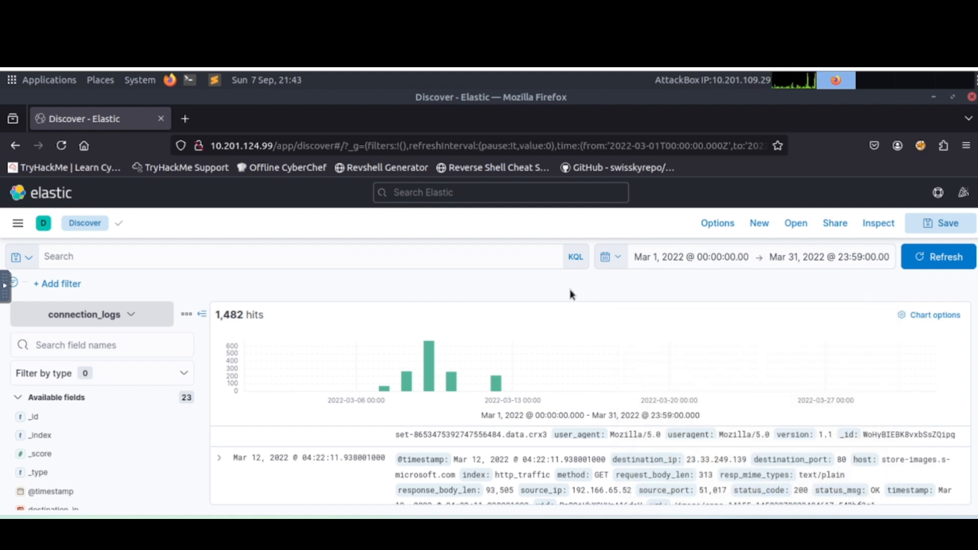
pyautogui.click(937, 263)
# Add the source_ip, source_port and destination_ip fields as columns in the connection_logs results table.
pyautogui.scroll(-4, 106, 428)
pyautogui.scroll(3, 105, 427)
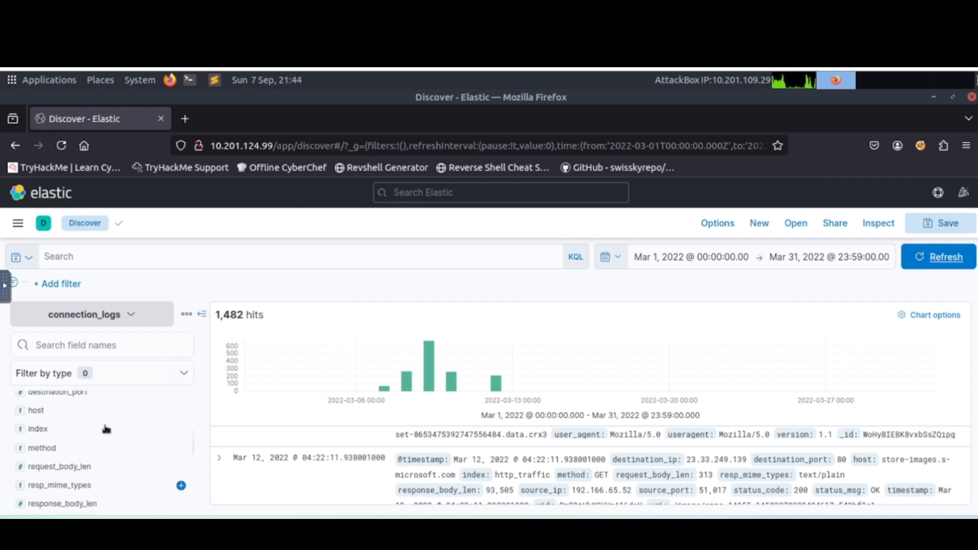
pyautogui.scroll(-3, 102, 432)
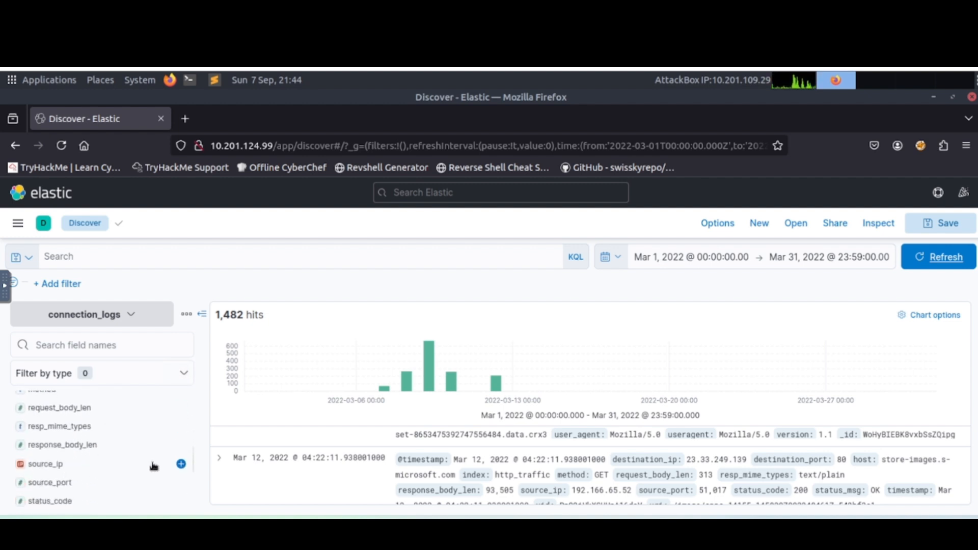
pyautogui.click(181, 464)
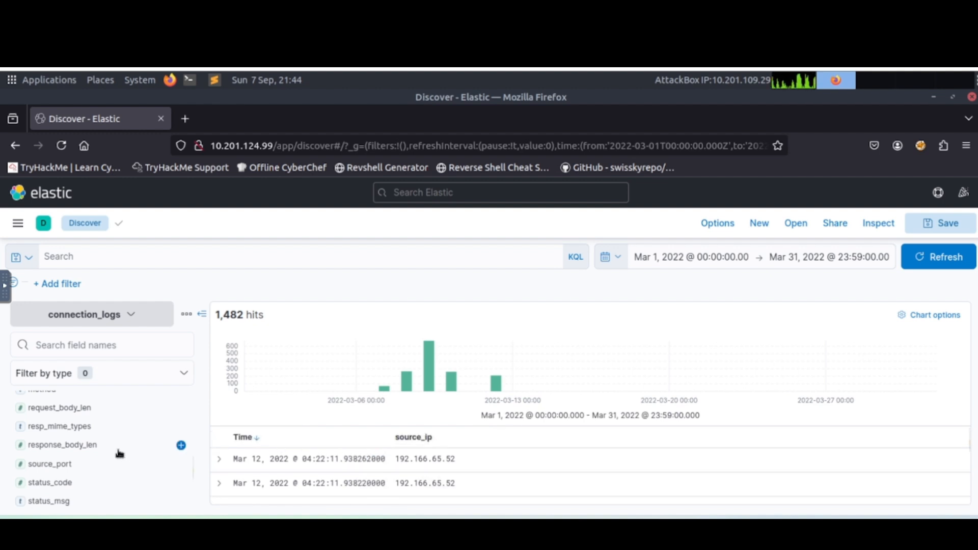
pyautogui.click(181, 463)
pyautogui.scroll(-3, 118, 484)
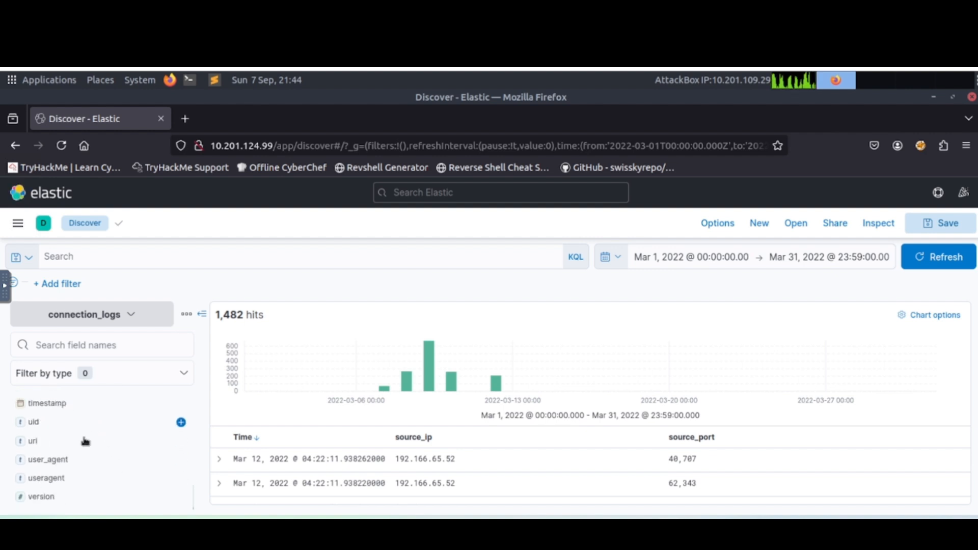
pyautogui.scroll(3, 93, 464)
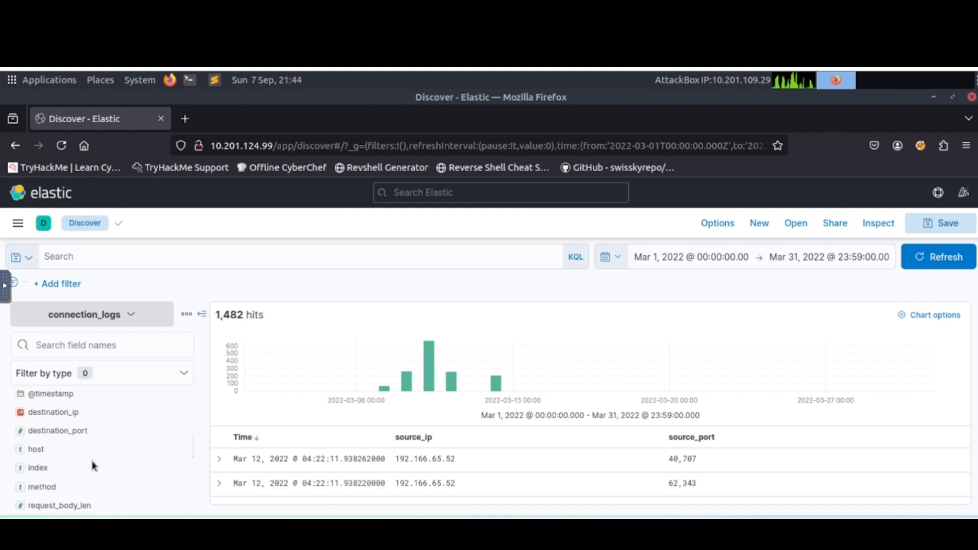
pyautogui.click(181, 412)
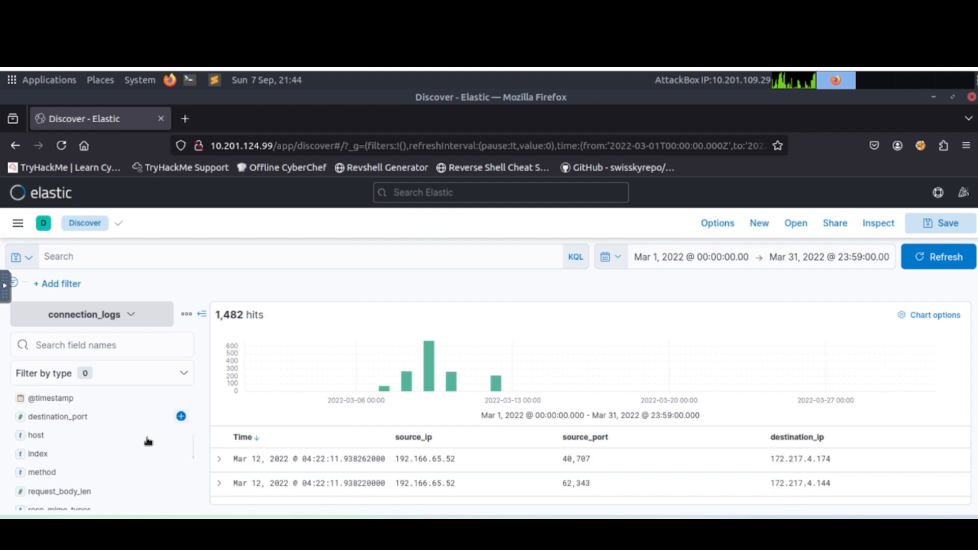
# Inspect the top values of the uri field in the available fields of connection_logs.
pyautogui.scroll(-2, 144, 468)
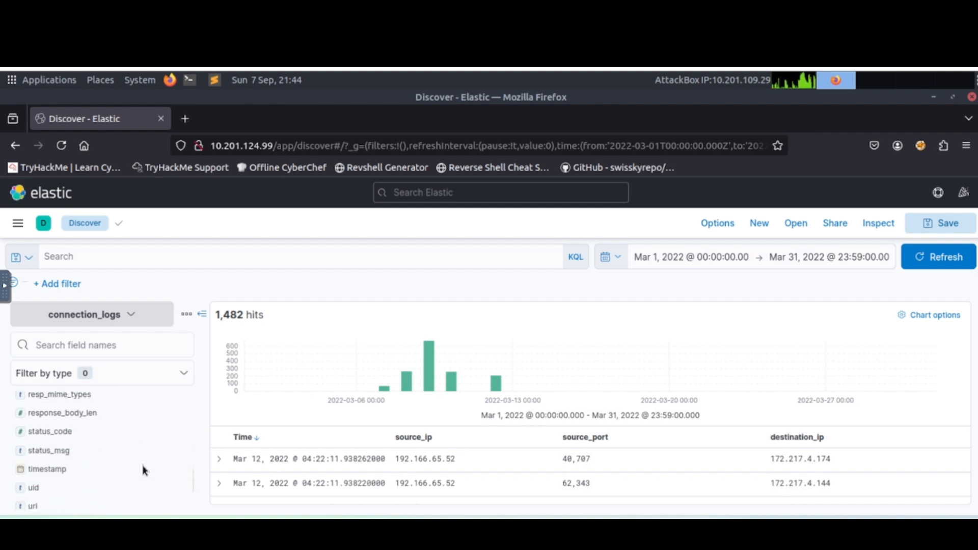
pyautogui.scroll(-2, 144, 469)
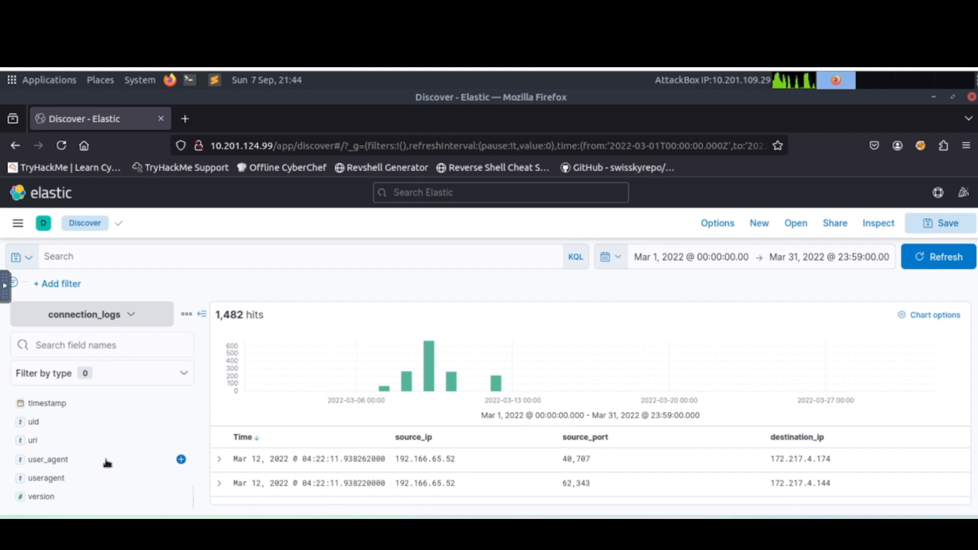
pyautogui.click(63, 443)
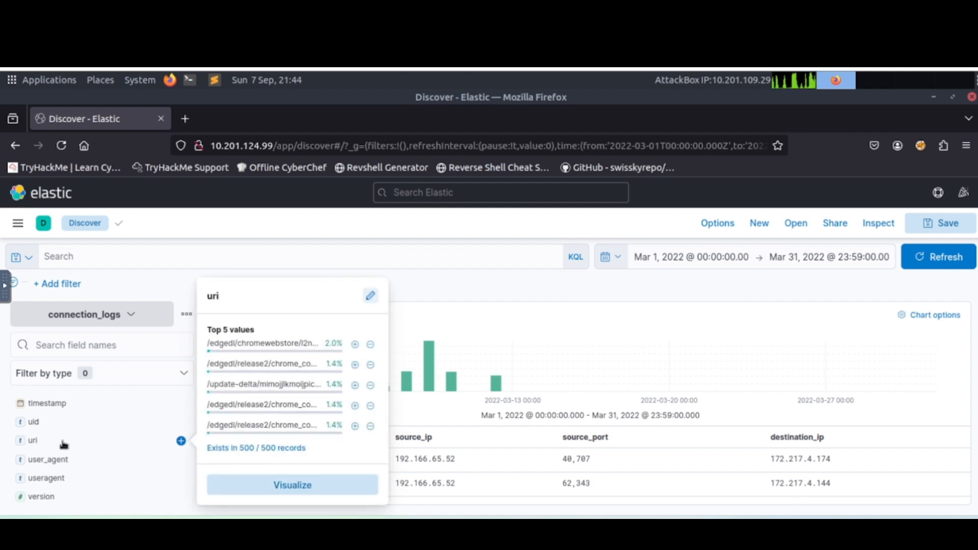
pyautogui.click(63, 442)
pyautogui.scroll(3, 62, 438)
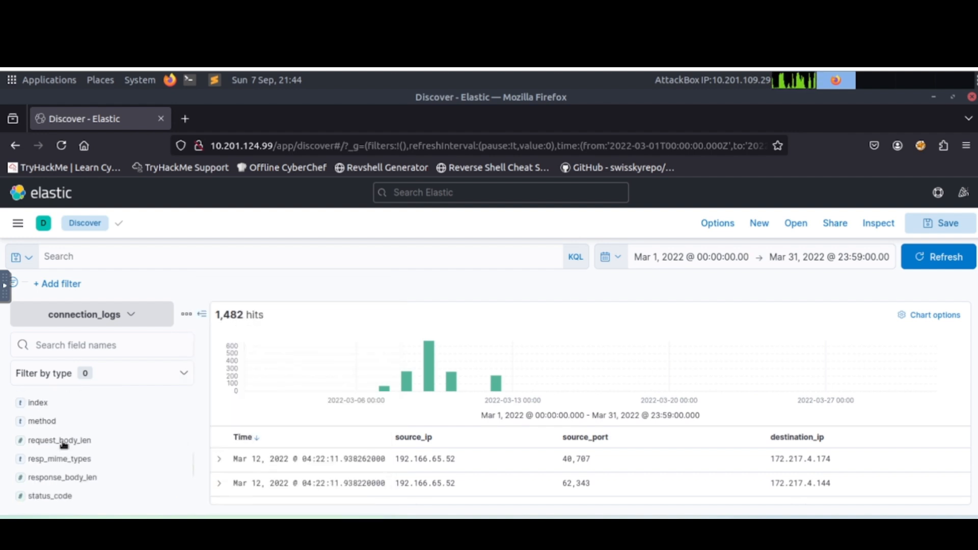
# Inspect the top values of the method field and add it as a column in the results table.
pyautogui.click(62, 426)
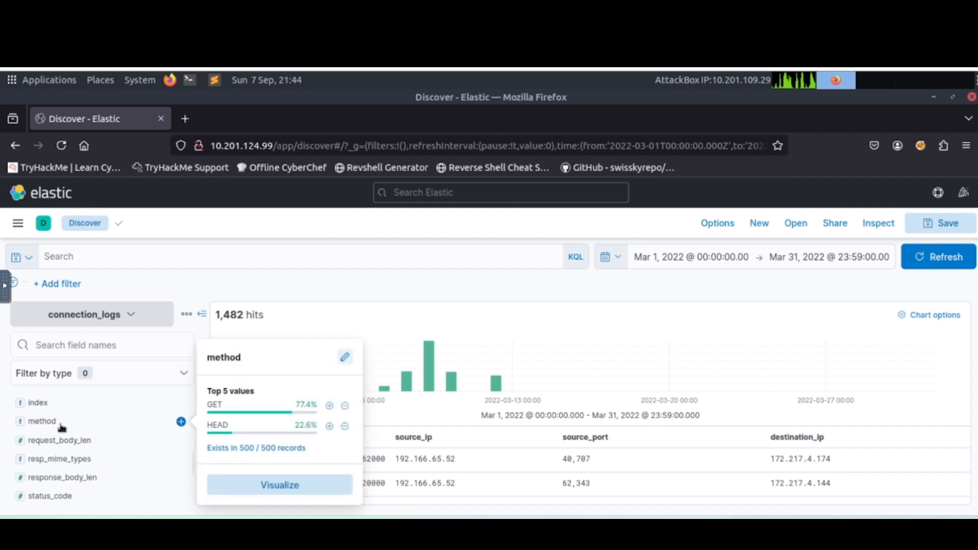
pyautogui.click(62, 427)
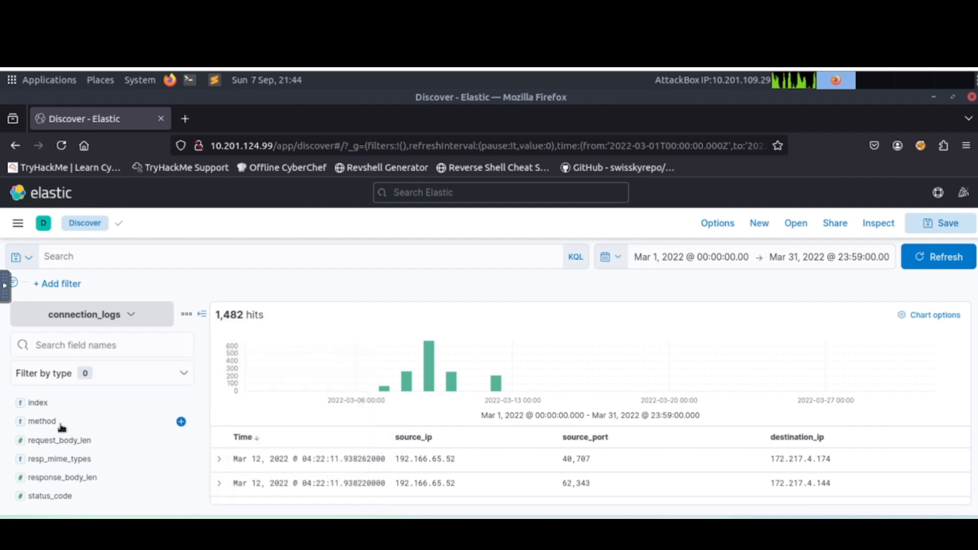
pyautogui.click(181, 422)
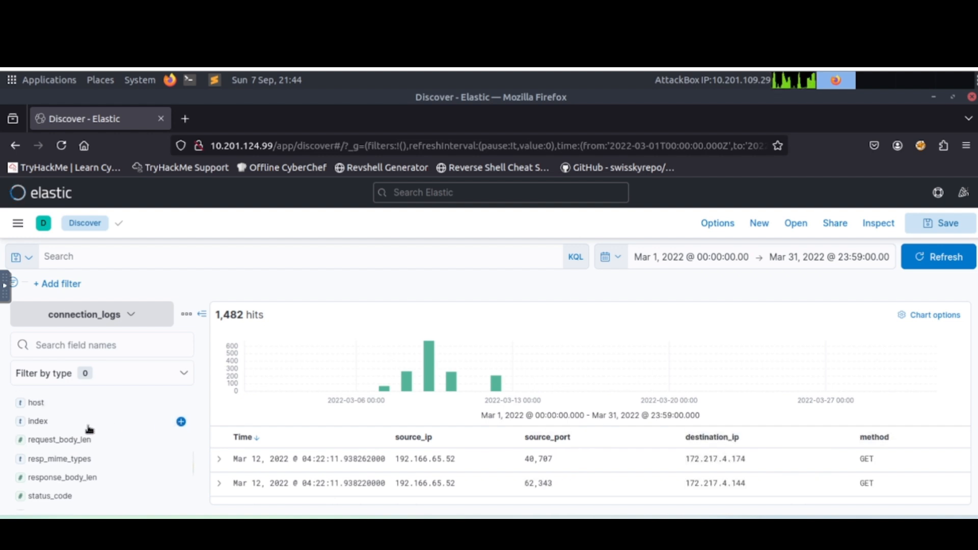
pyautogui.click(58, 427)
pyautogui.click(59, 427)
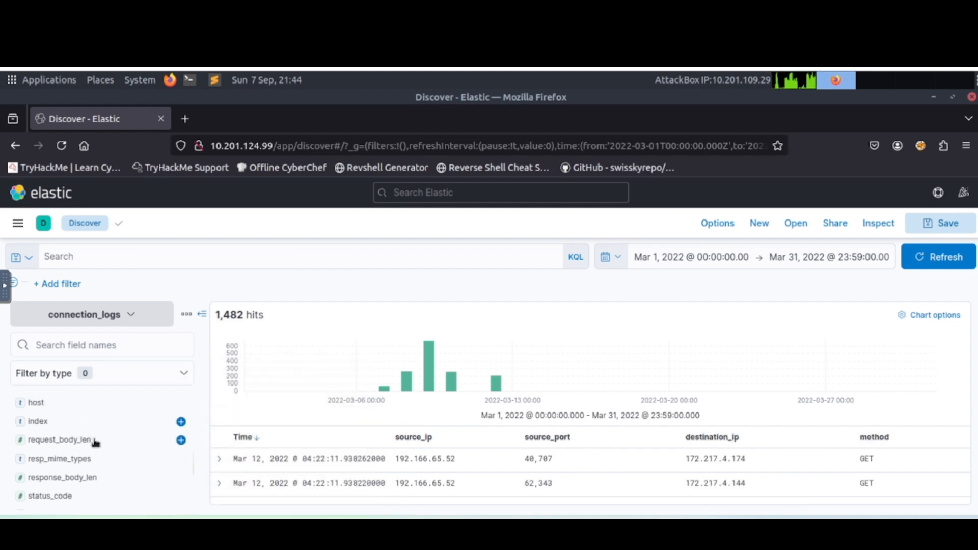
# Add the uri field as a column in the connection_logs results table.
pyautogui.scroll(-3, 81, 479)
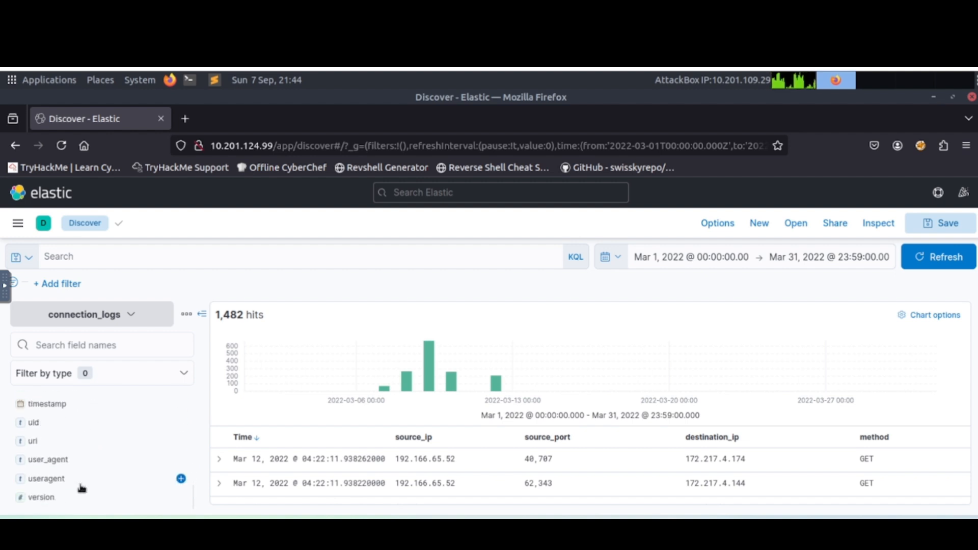
pyautogui.click(66, 447)
pyautogui.click(65, 447)
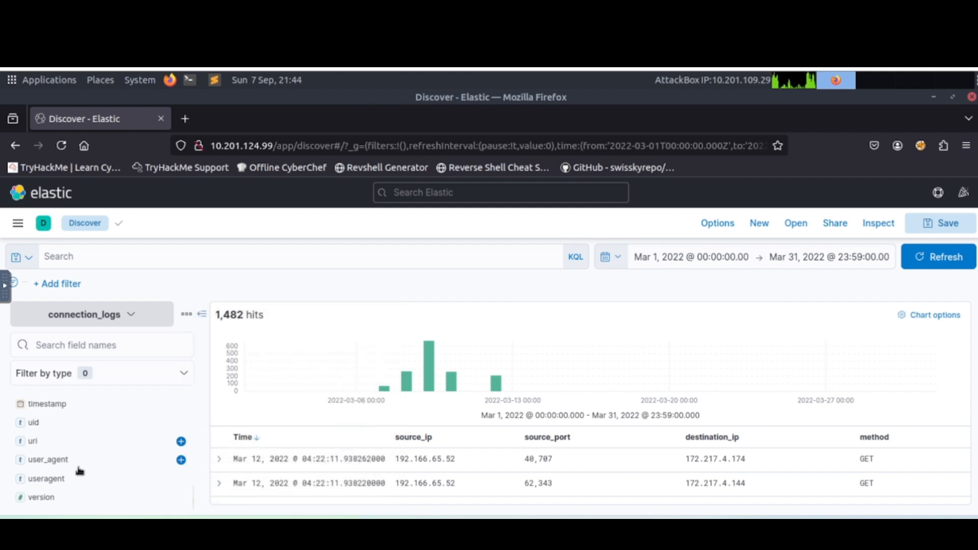
pyautogui.scroll(2, 79, 470)
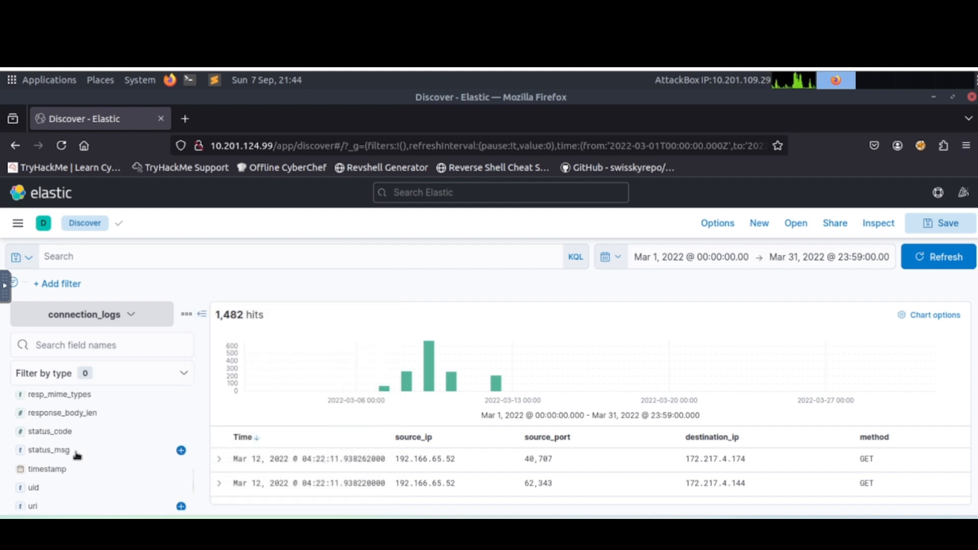
pyautogui.scroll(2, 77, 446)
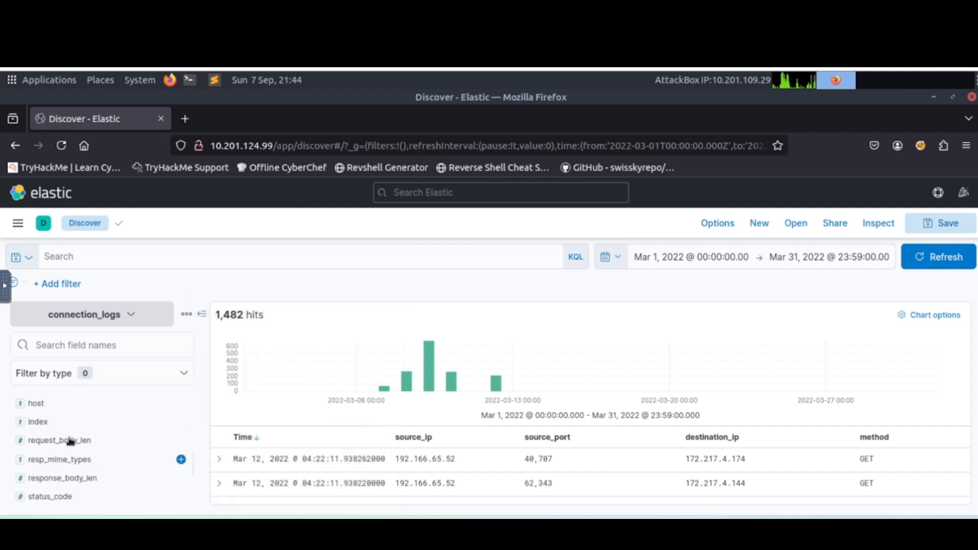
pyautogui.scroll(-4, 86, 453)
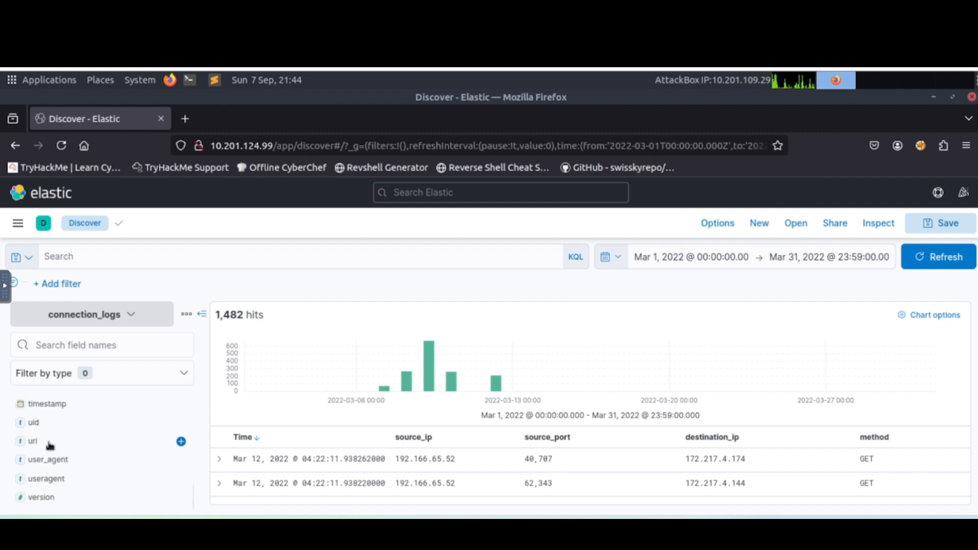
pyautogui.click(182, 444)
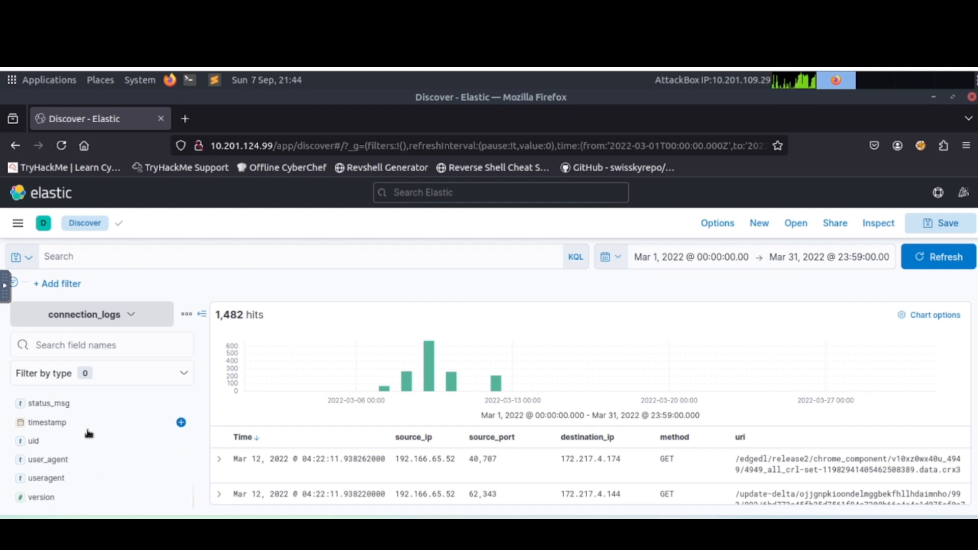
# Compare the top values of the user_agent and useragent fields, and add user_agent as a column.
pyautogui.click(53, 463)
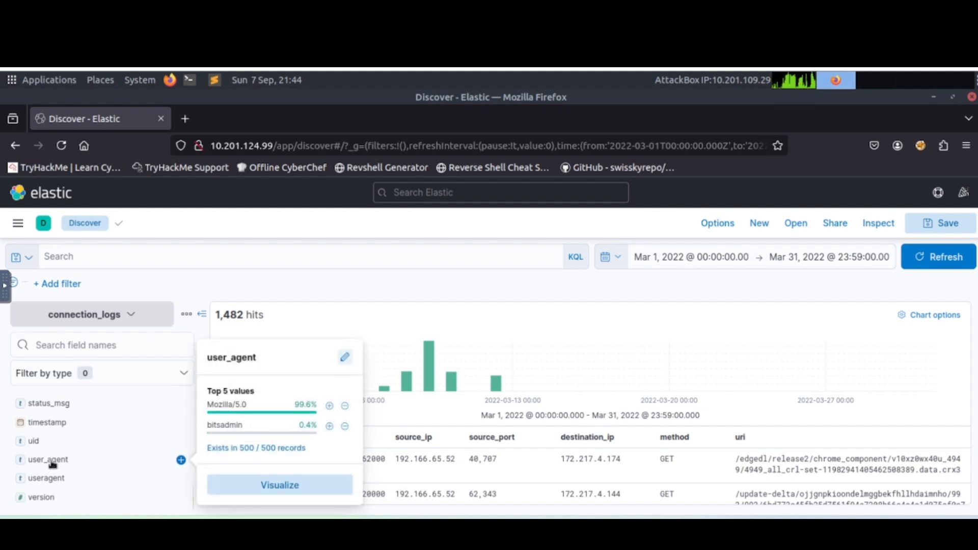
pyautogui.click(53, 479)
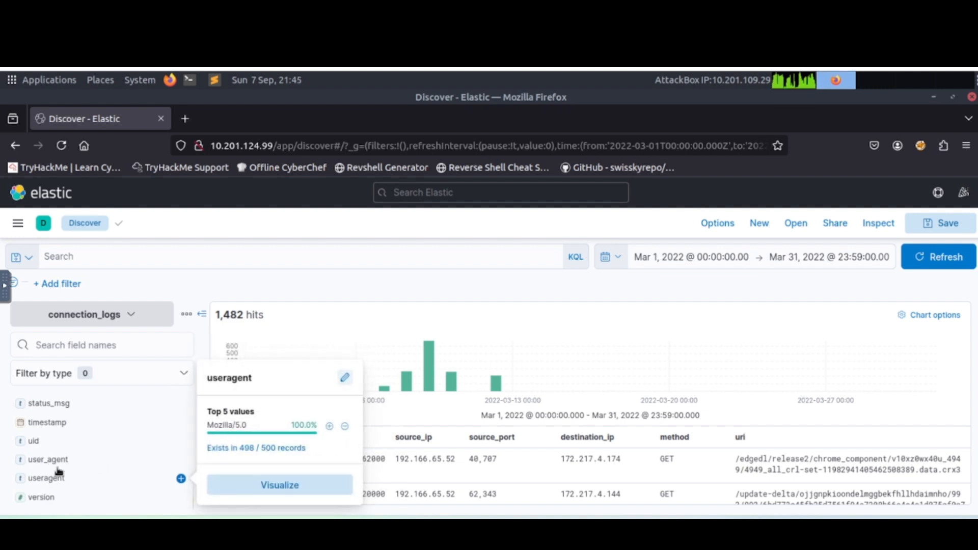
pyautogui.click(58, 461)
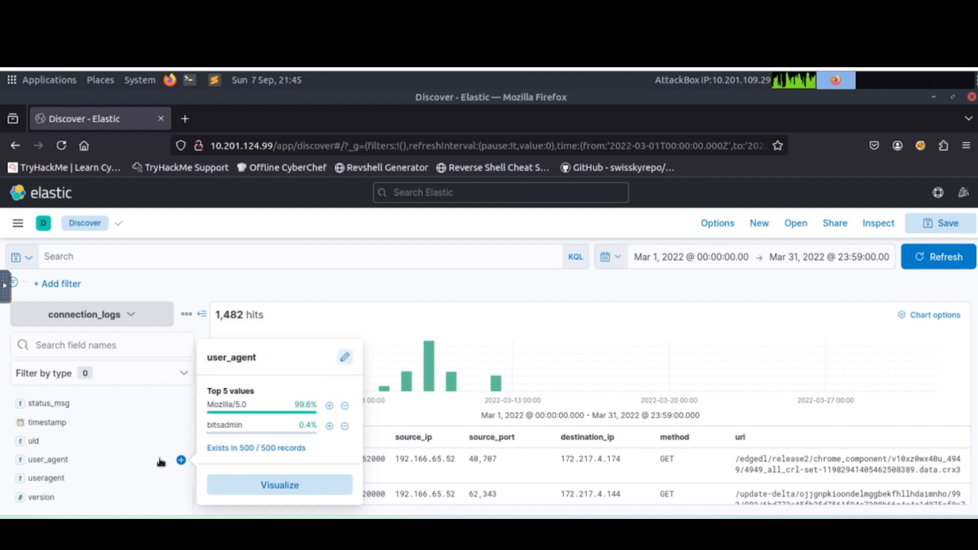
pyautogui.click(182, 460)
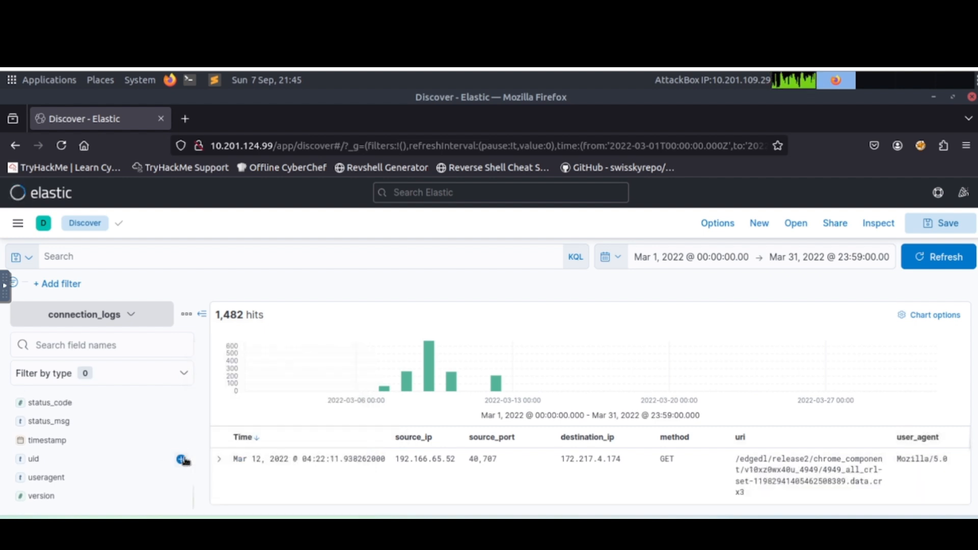
# Hide the field list to view the results table at full width, and restore the list.
pyautogui.click(199, 317)
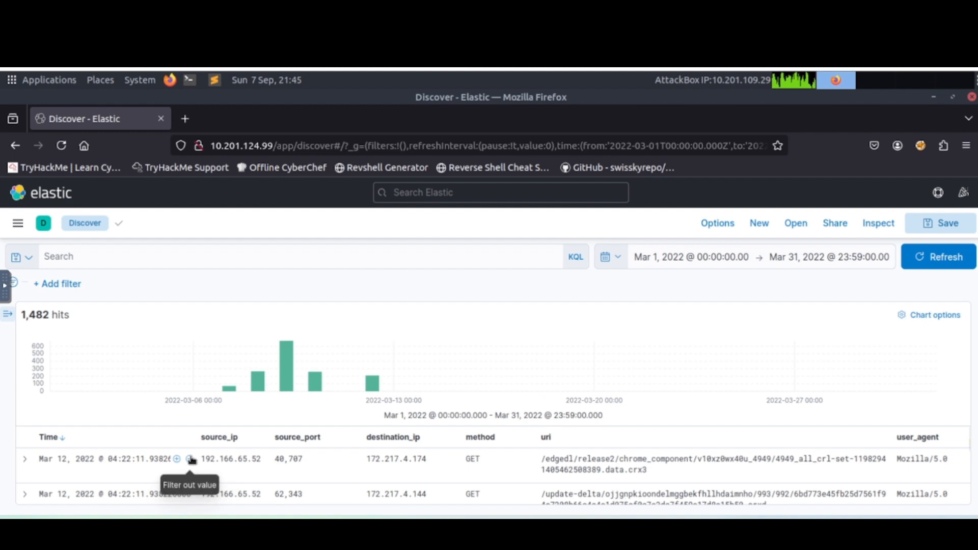
pyautogui.scroll(-2, 134, 468)
pyautogui.scroll(2, 145, 483)
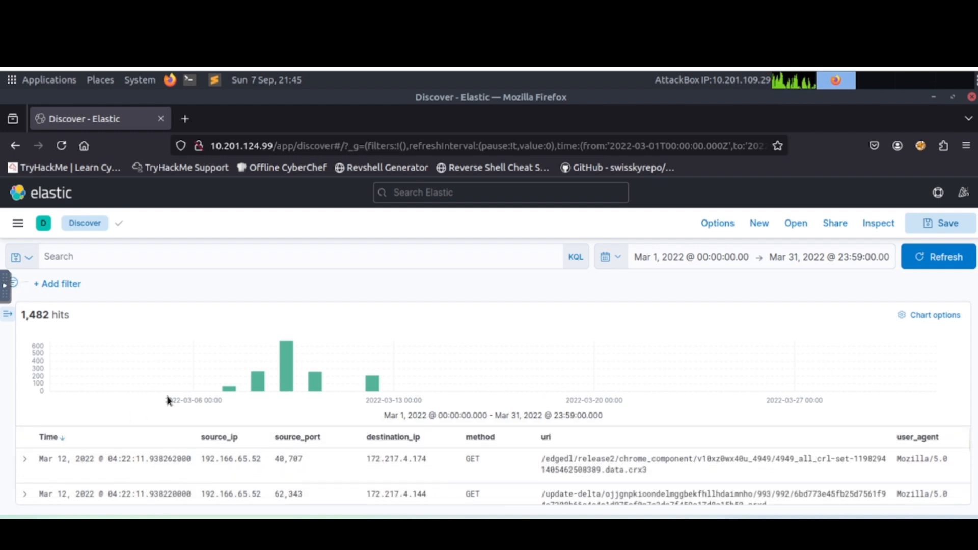
pyautogui.click(7, 320)
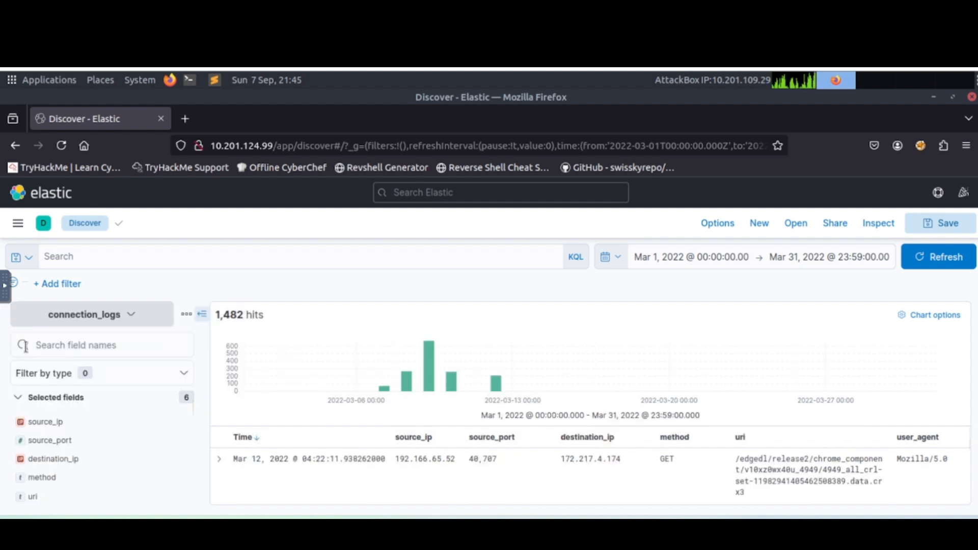
pyautogui.click(202, 317)
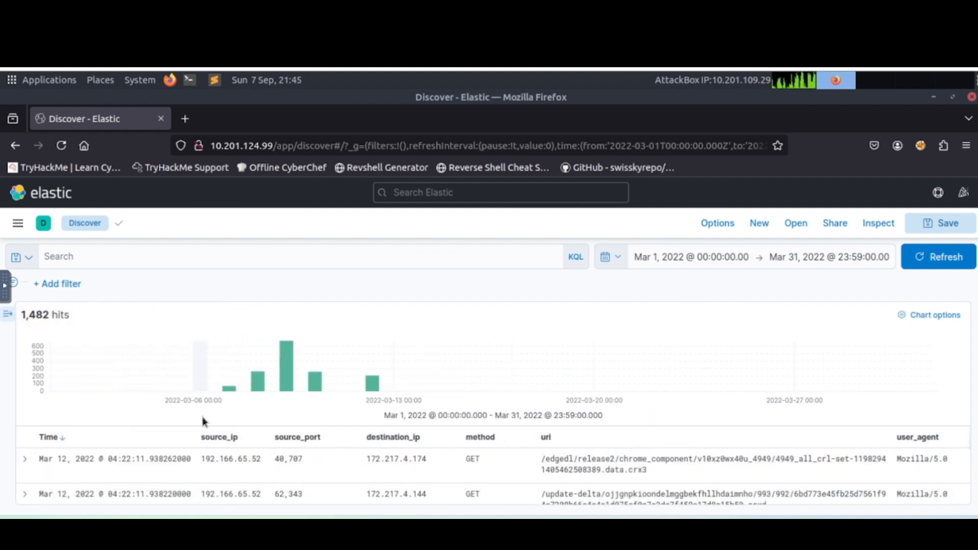
pyautogui.click(7, 314)
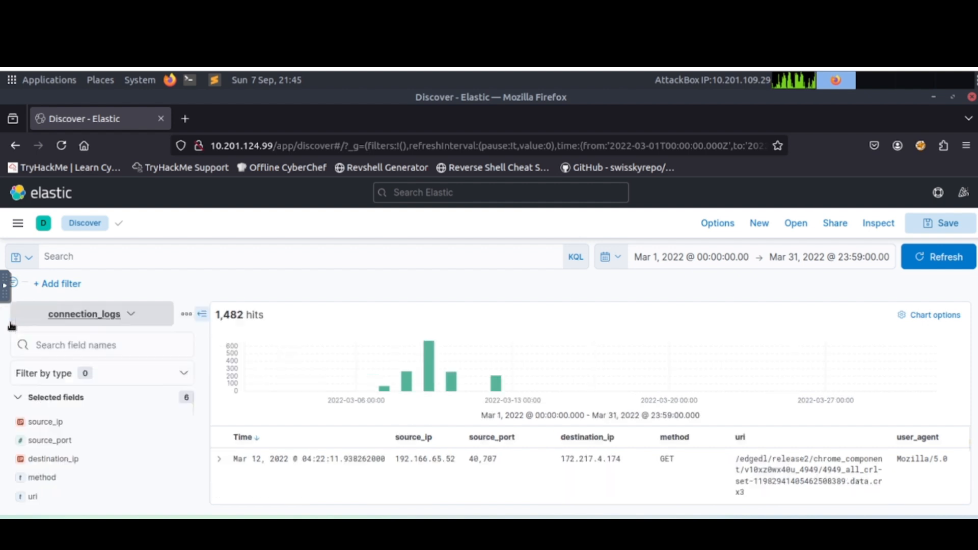
# Inspect the top source_ip values and filter out 192.166.65.52 from the connection_logs results.
pyautogui.click(44, 423)
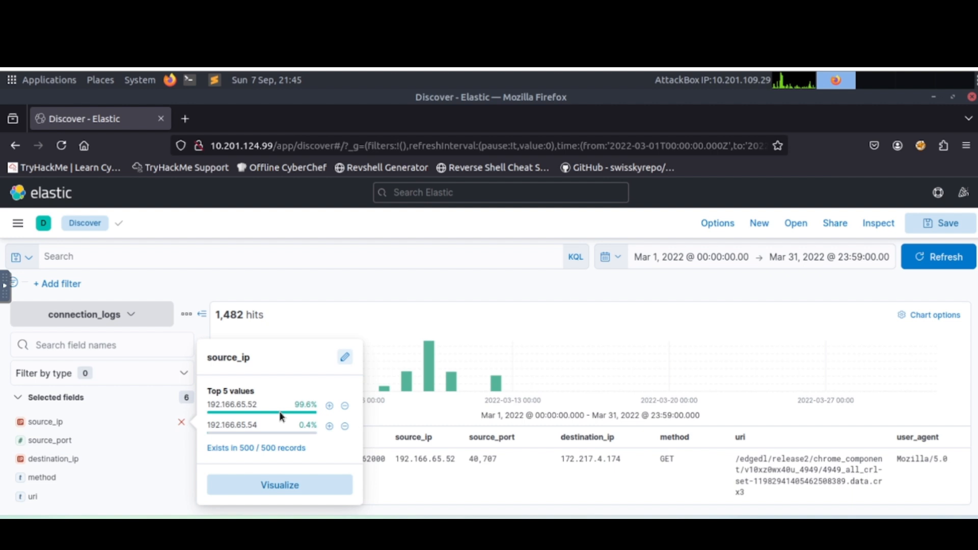
pyautogui.moveTo(281, 426)
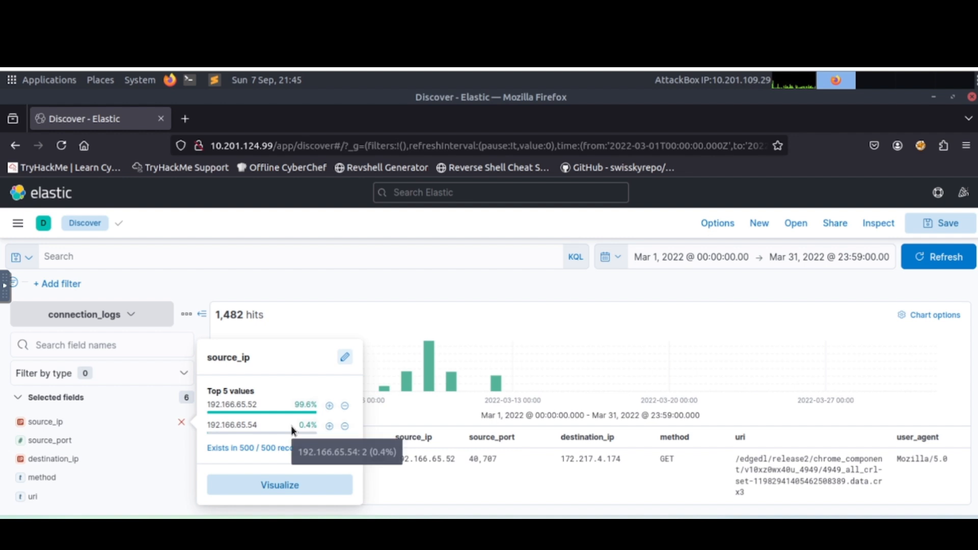
pyautogui.click(345, 406)
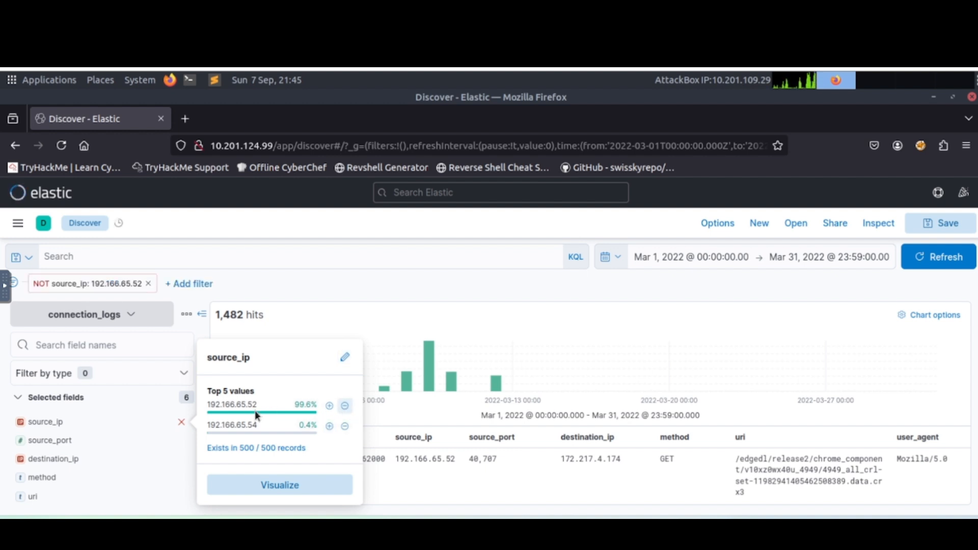
pyautogui.click(502, 290)
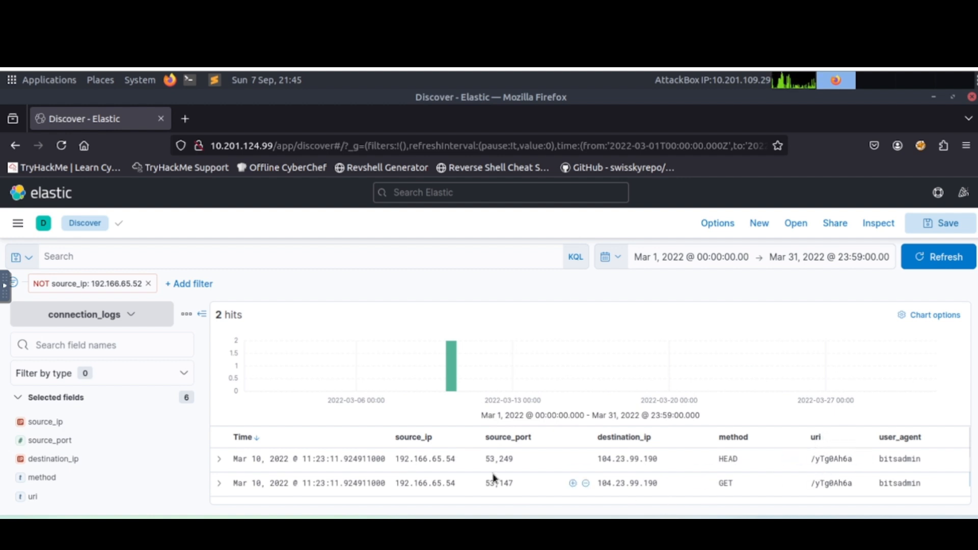
# Expand the HEAD request record from 192.166.65.54 and read through its document fields.
pyautogui.click(219, 460)
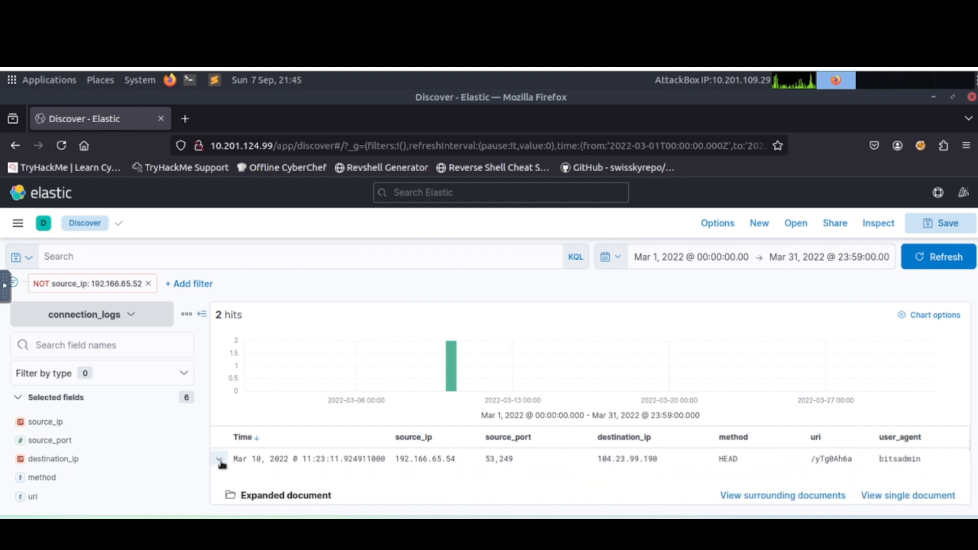
pyautogui.scroll(-3, 222, 465)
pyautogui.scroll(4, 262, 478)
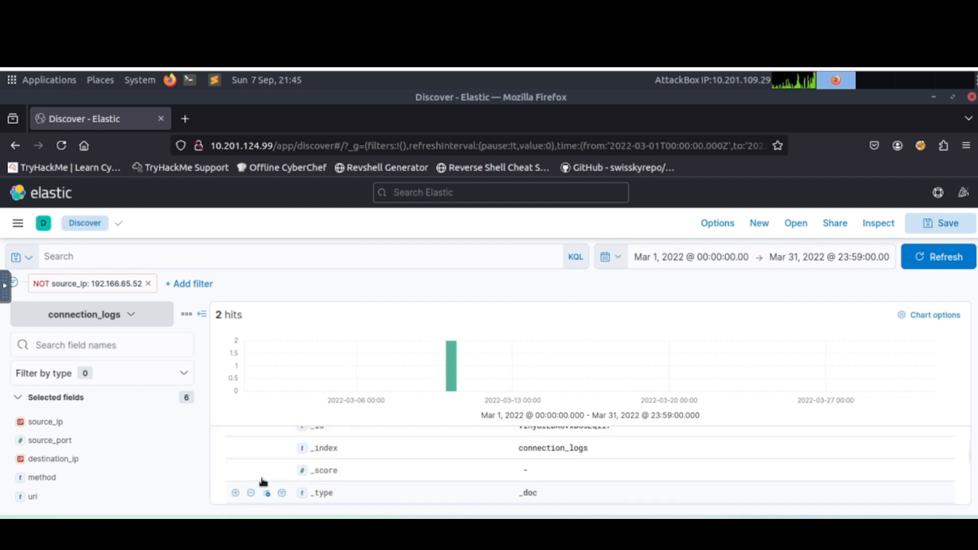
pyautogui.scroll(-10, 261, 478)
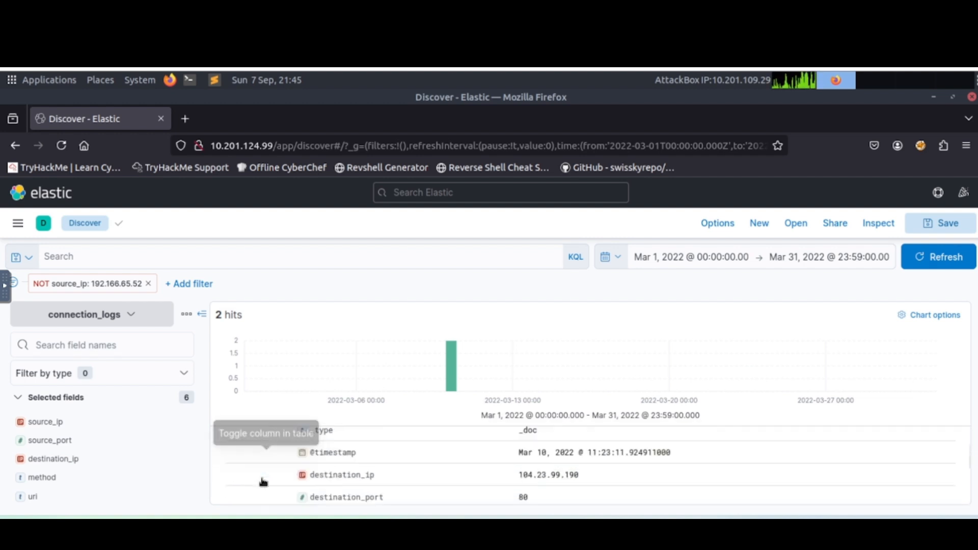
pyautogui.scroll(-5, 264, 482)
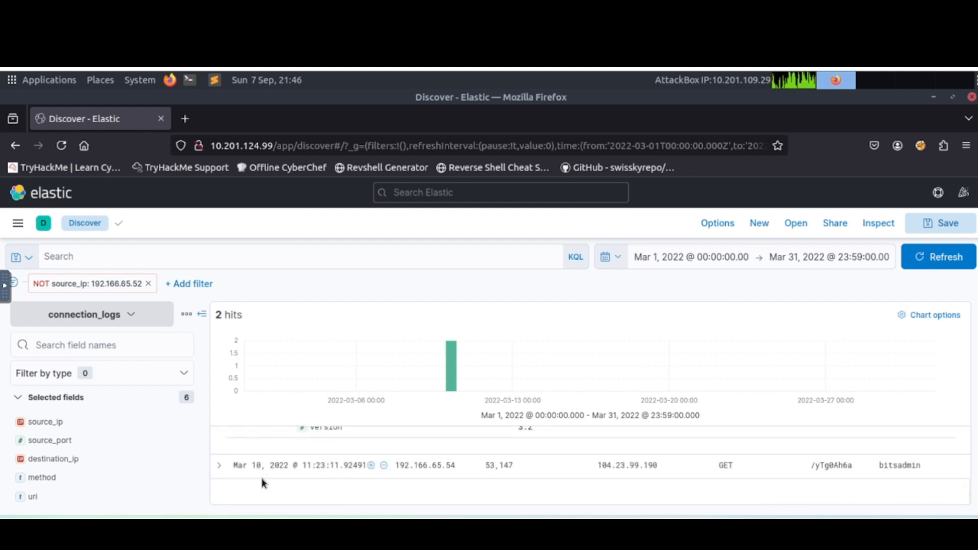
# Expand the GET request record and examine its host, status, uri and user_agent details.
pyautogui.click(219, 466)
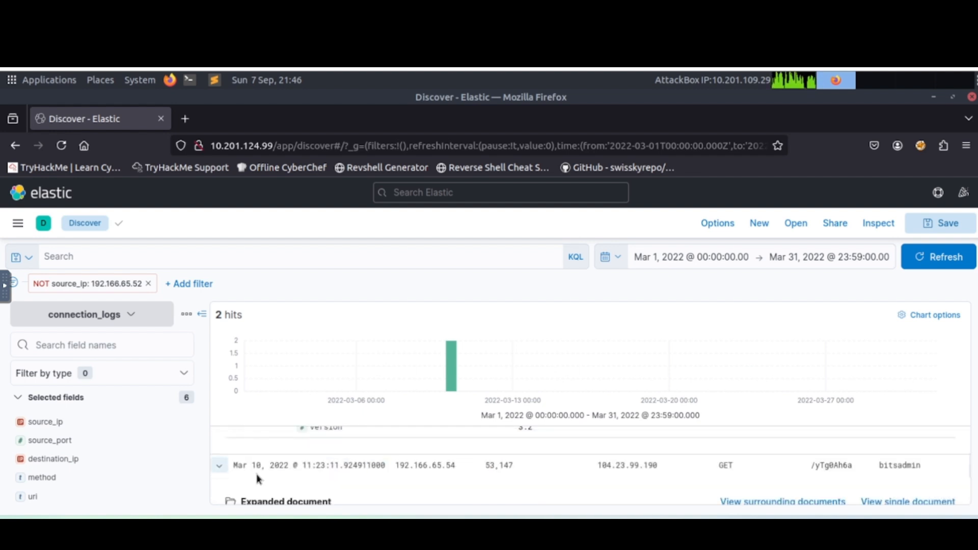
pyautogui.scroll(-3, 271, 476)
pyautogui.scroll(-2, 290, 488)
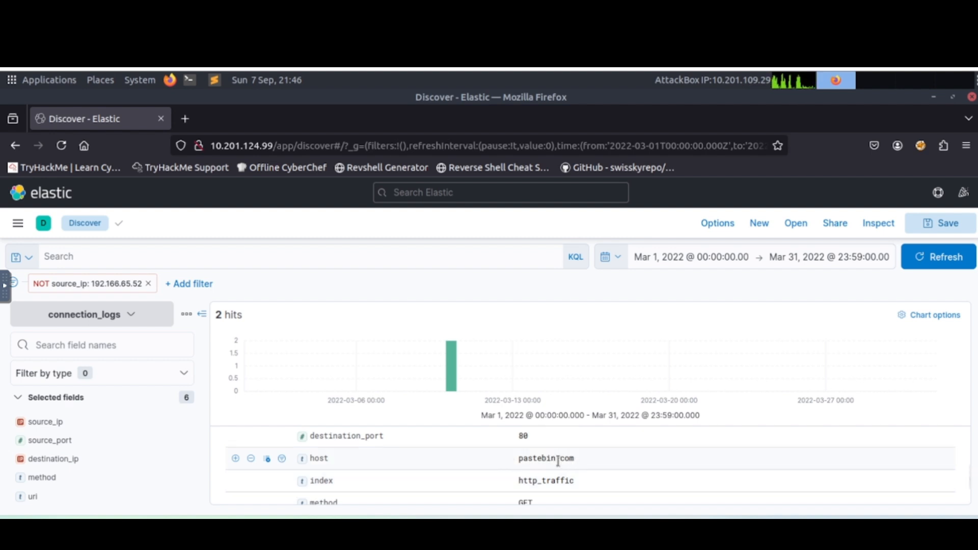
pyautogui.scroll(-4, 467, 470)
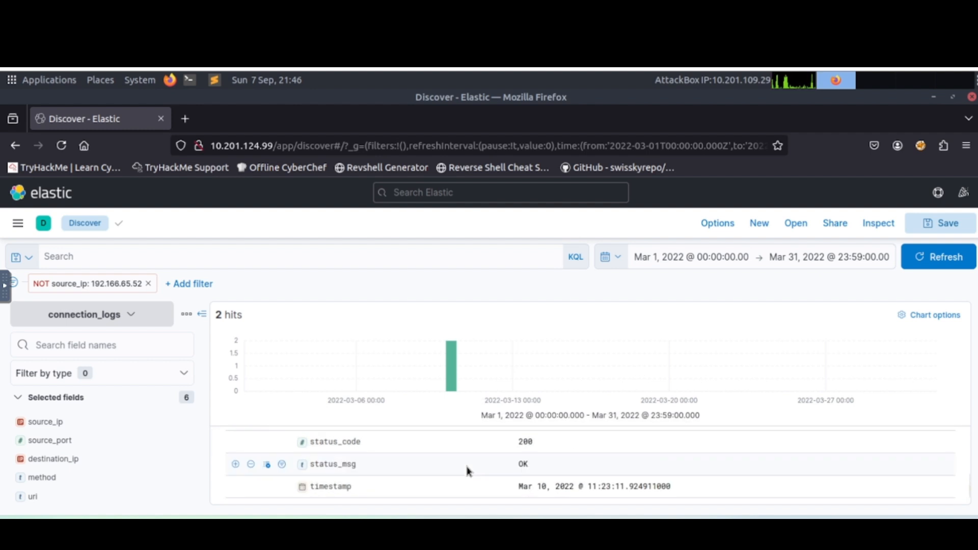
pyautogui.scroll(-1, 469, 472)
pyautogui.scroll(3, 469, 472)
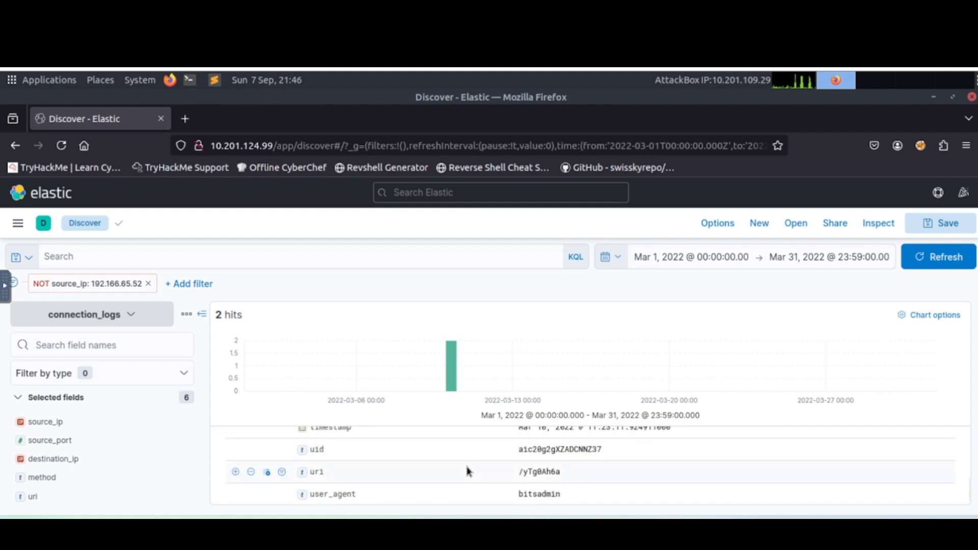
pyautogui.scroll(6, 390, 478)
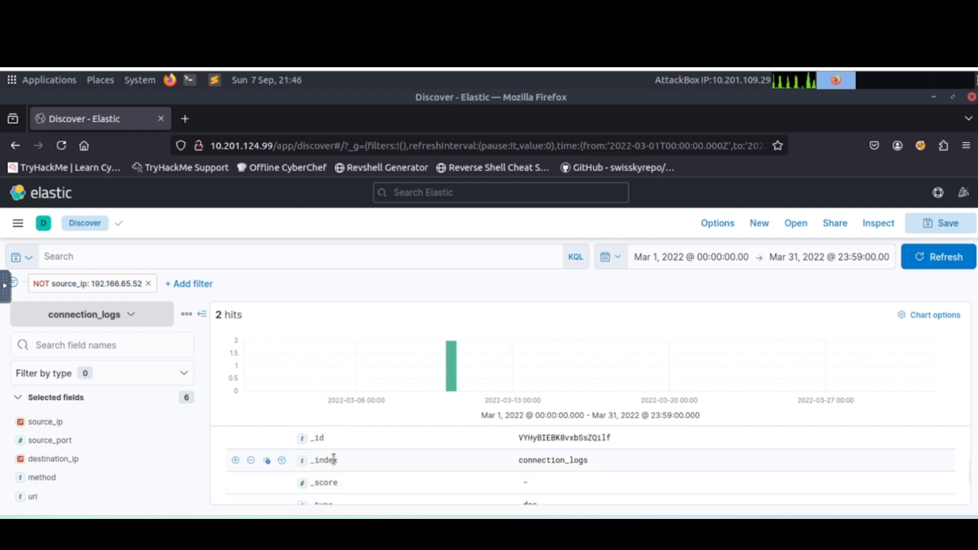
# Recheck the expanded HEAD request record's source and destination details against the source_ip exclusion filter.
pyautogui.scroll(-8, 329, 460)
pyautogui.scroll(10, 335, 463)
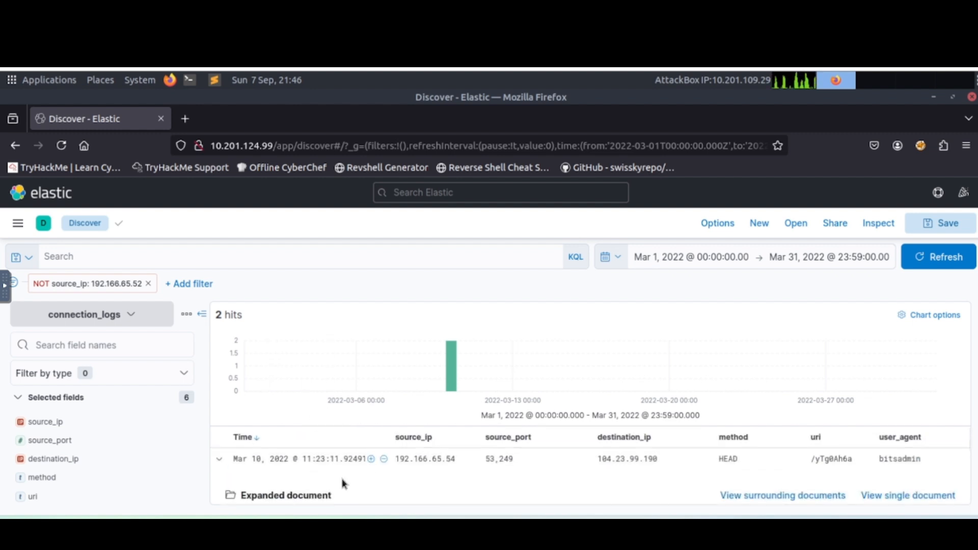
pyautogui.scroll(-3, 337, 484)
pyautogui.scroll(-5, 380, 462)
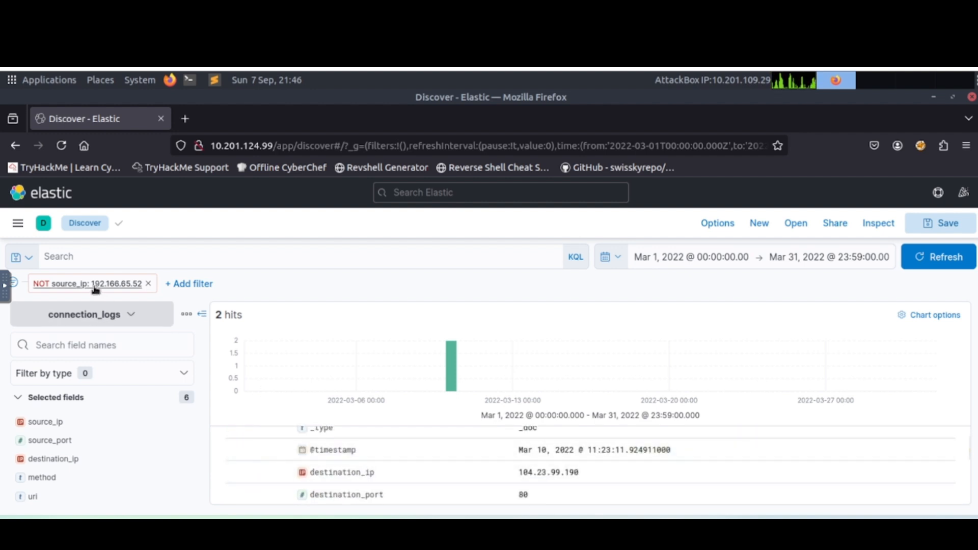
pyautogui.scroll(5, 351, 451)
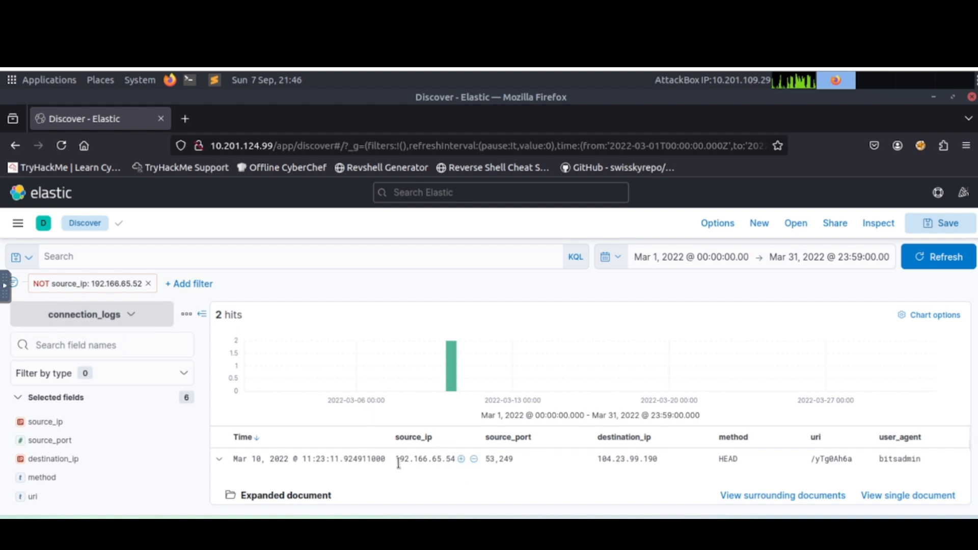
# Copy source_ip 192.166.65.54 from the HEAD record and submit it in TryHackMe as the suspected user's IP.
pyautogui.moveTo(418, 463); pyautogui.dragTo(453, 461)
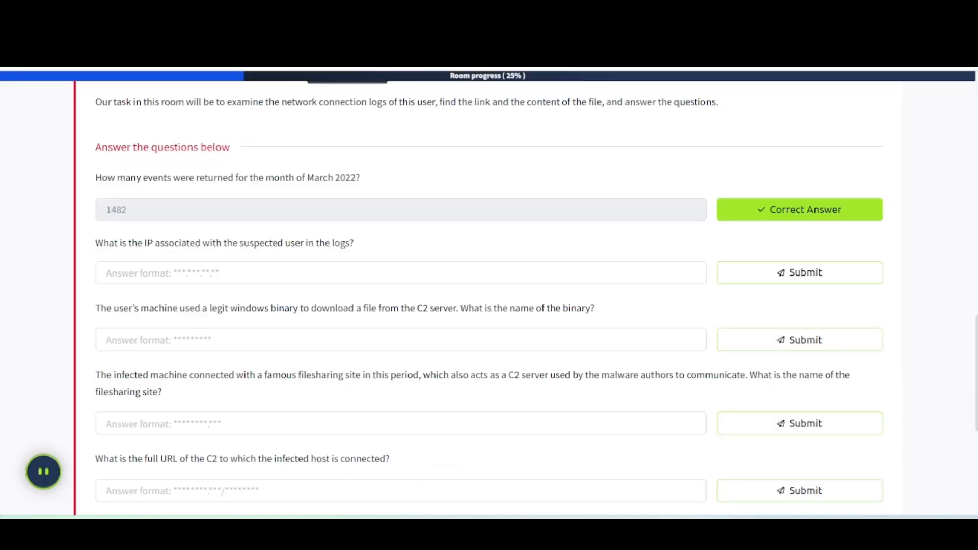
pyautogui.click(133, 276)
pyautogui.write('192.166.65.54')
pyautogui.press('Return')
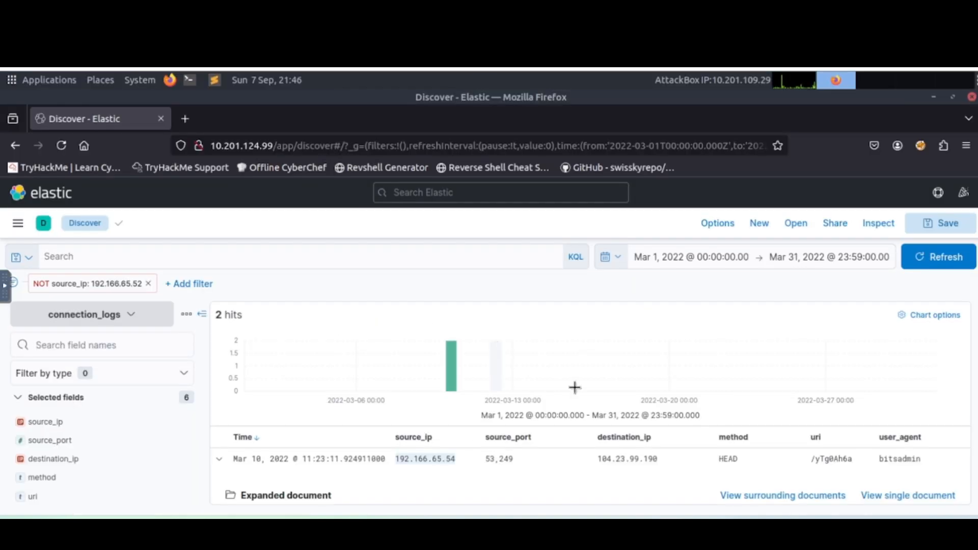
# Copy the bitsadmin user_agent value from the HEAD record in Kibana and remove the 192.166.65.52 exclusion filter.
pyautogui.moveTo(879, 461); pyautogui.dragTo(923, 466)
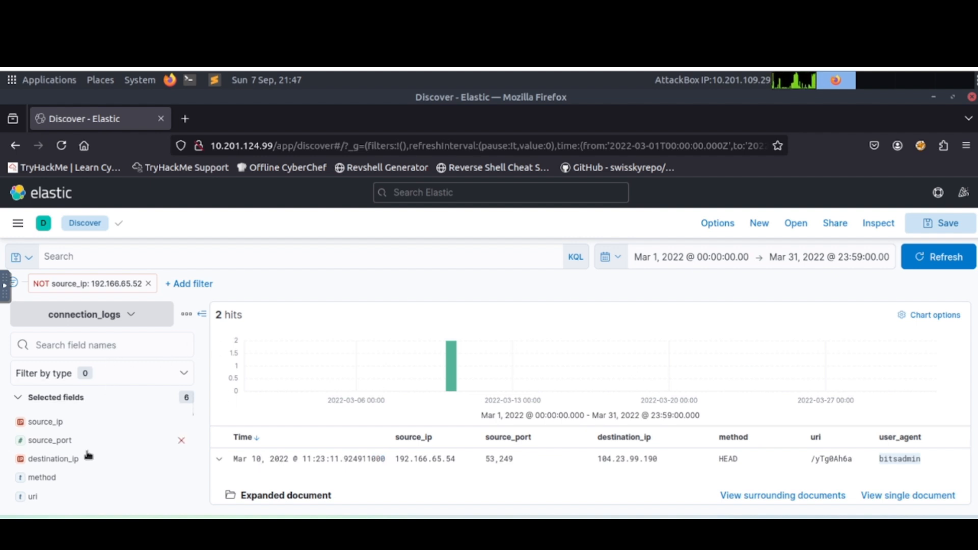
pyautogui.click(147, 283)
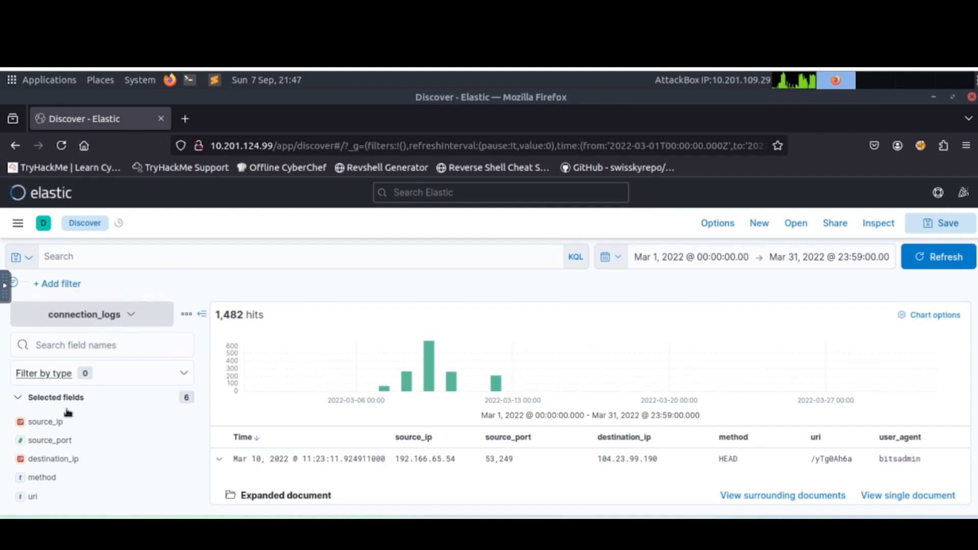
# Exclude source_ip 192.166.65.54 from the connection_logs results and collapse the field list to widen the table.
pyautogui.click(57, 426)
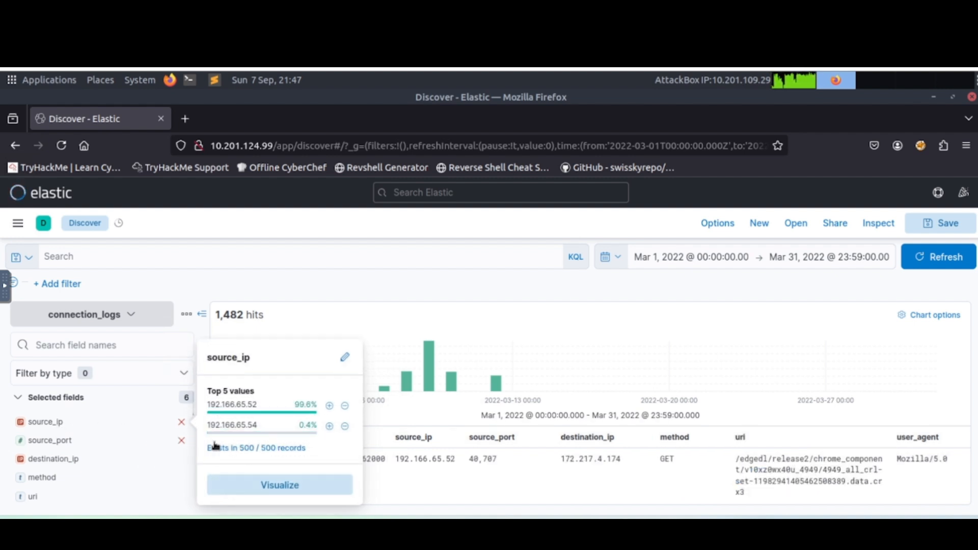
pyautogui.click(345, 427)
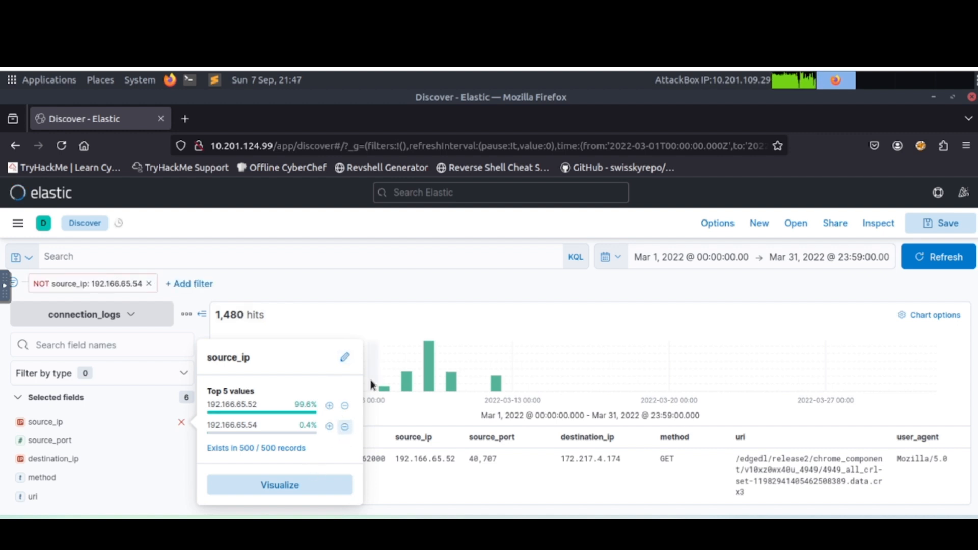
pyautogui.click(364, 252)
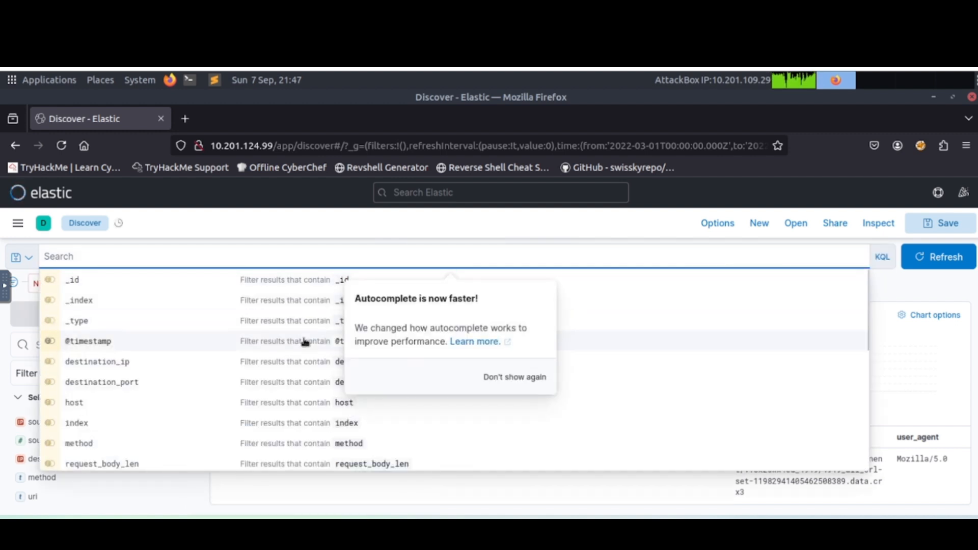
pyautogui.click(318, 216)
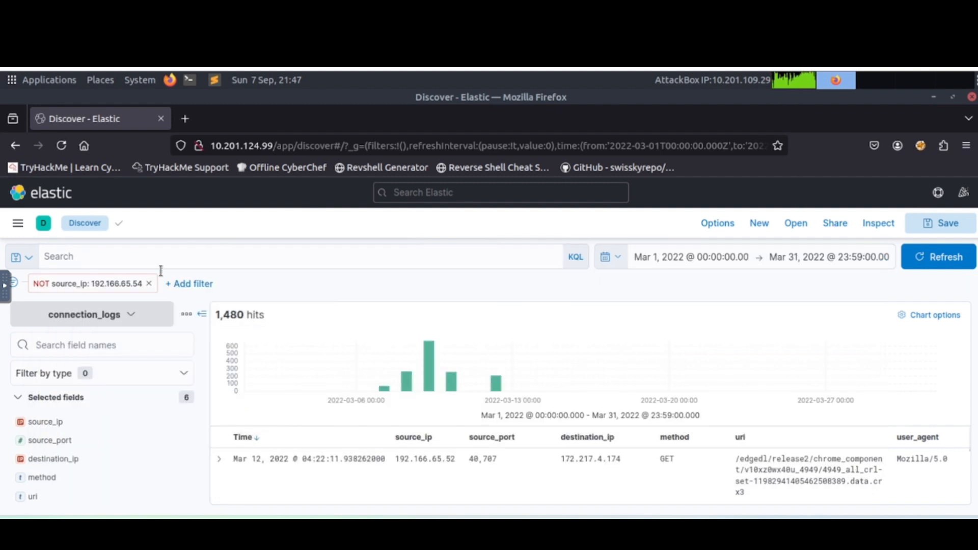
pyautogui.click(202, 314)
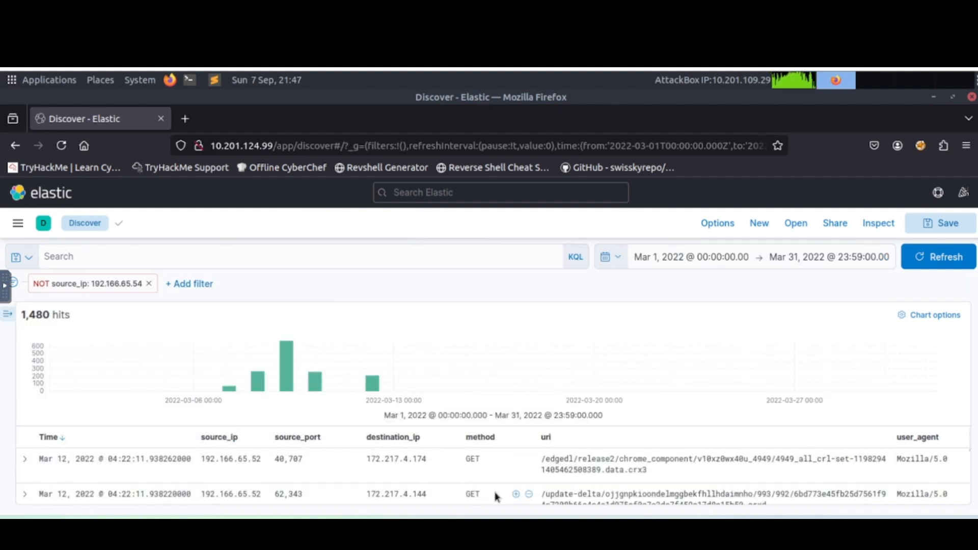
# Look through the records from 192.166.65.52, then remove the 192.166.65.54 exclusion filter and show the field list again.
pyautogui.scroll(-3, 470, 484)
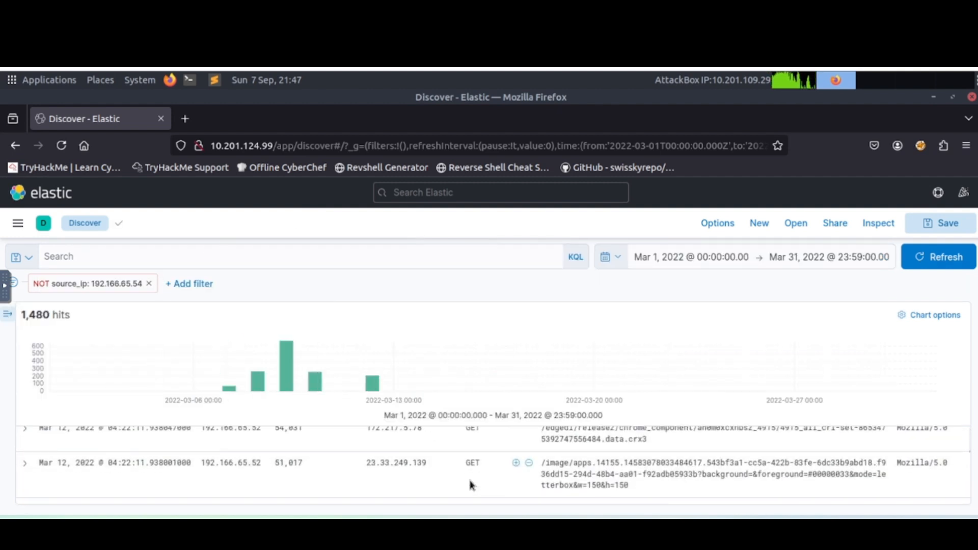
pyautogui.scroll(-5, 471, 484)
pyautogui.scroll(-5, 471, 484)
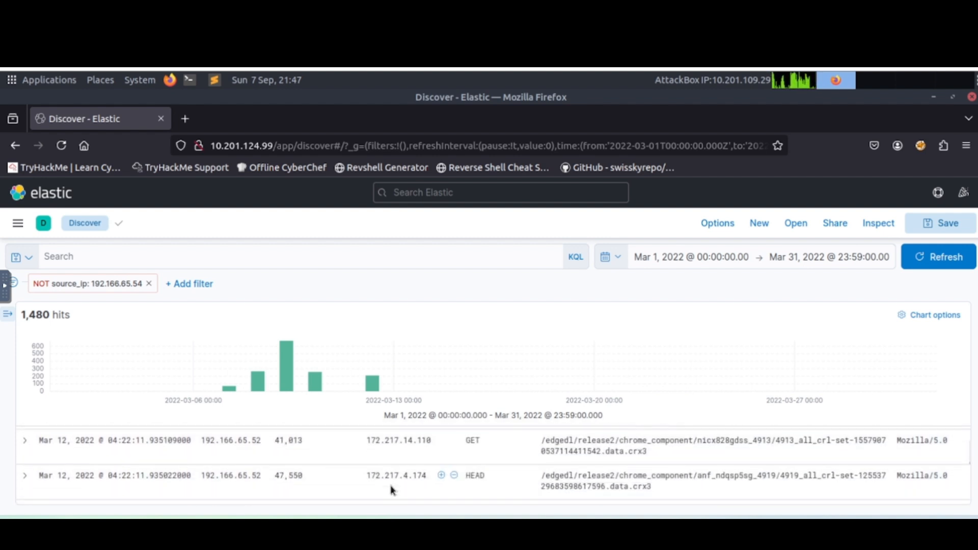
pyautogui.scroll(-5, 393, 490)
pyautogui.scroll(5, 391, 486)
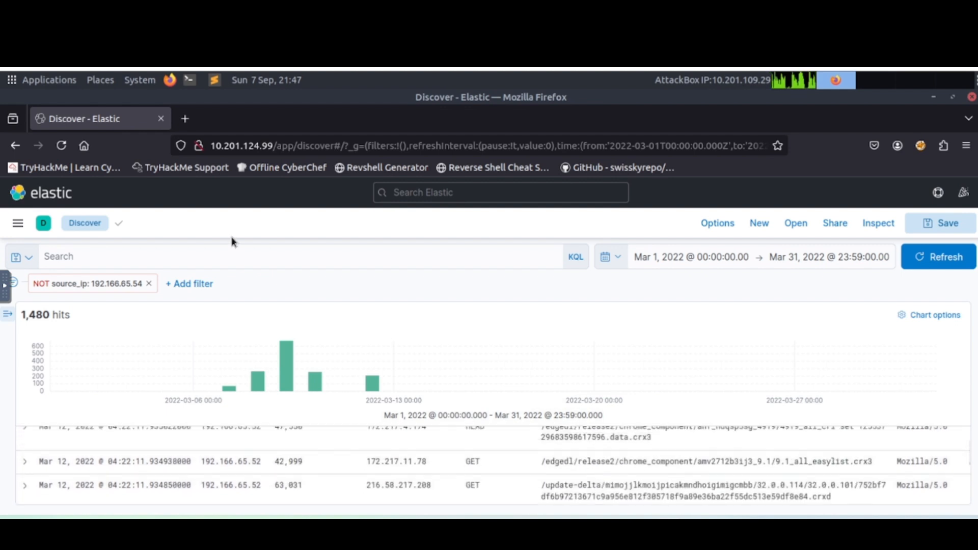
pyautogui.click(150, 285)
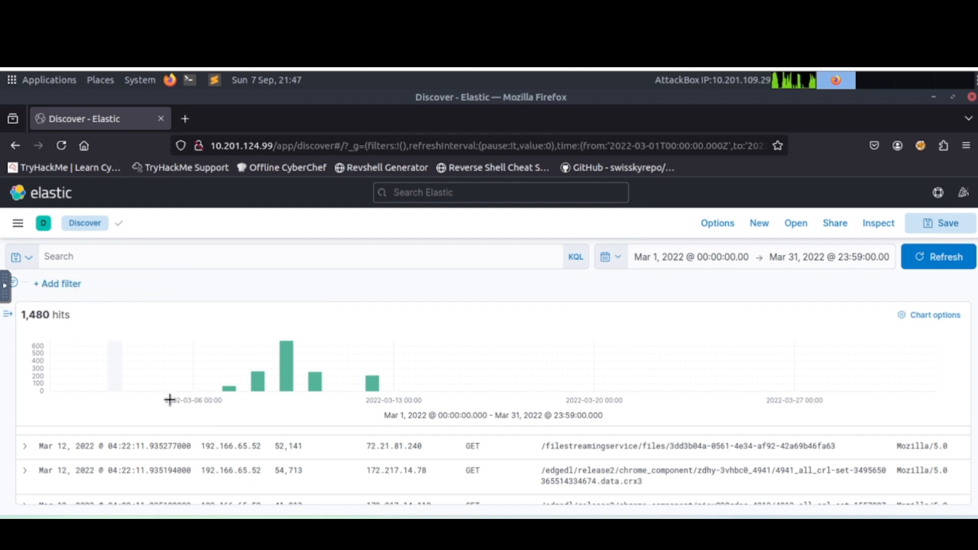
pyautogui.click(7, 314)
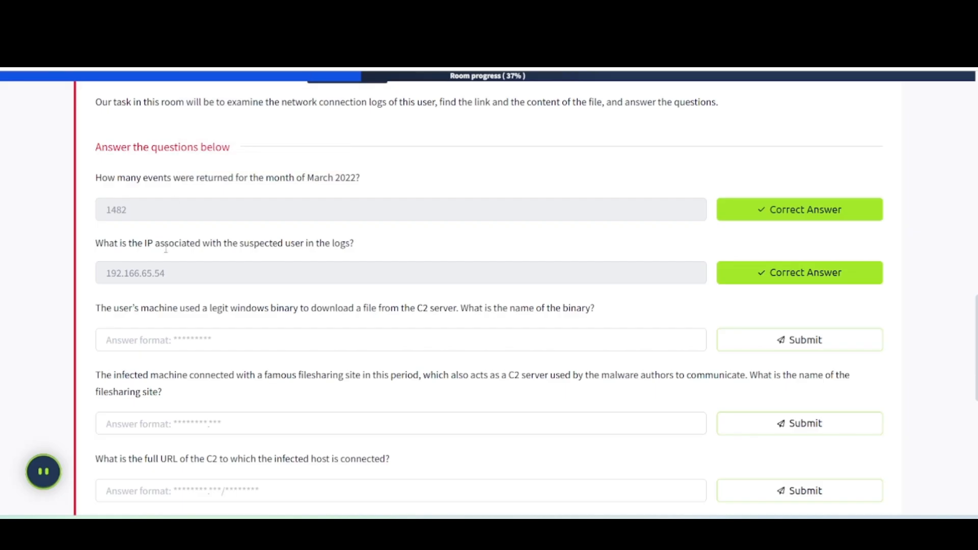
# Submit bitsadmin in TryHackMe as the Windows binary used to download the file from the C2 server.
pyautogui.click(129, 340)
pyautogui.write('bitsadmin')
pyautogui.press('Return')
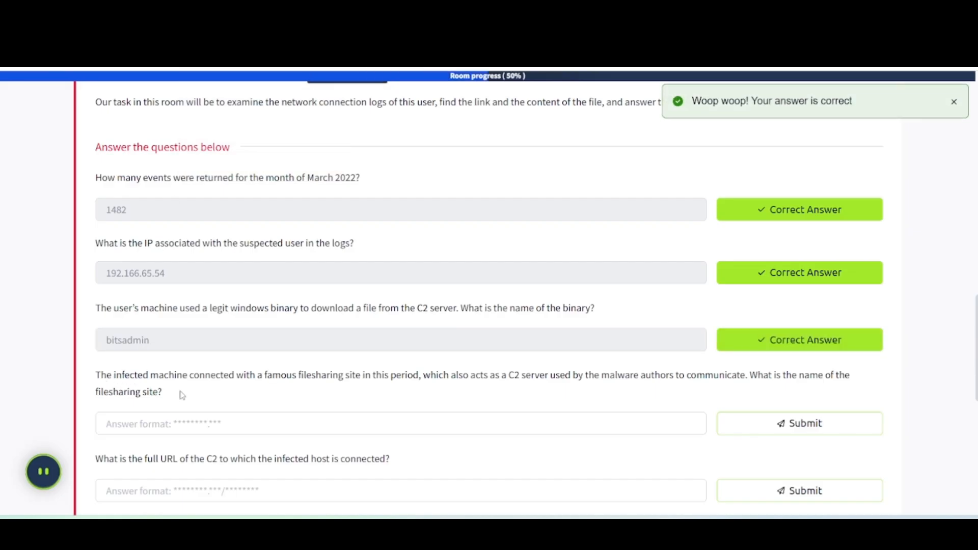
# Answer the filesharing site question with pastebin.com and submit it.
pyautogui.scroll(-2, 182, 395)
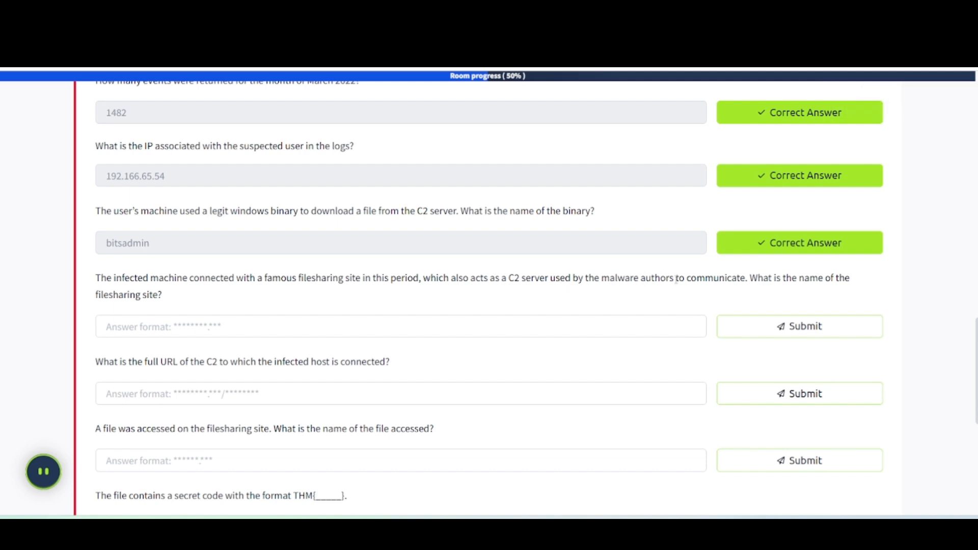
pyautogui.click(233, 324)
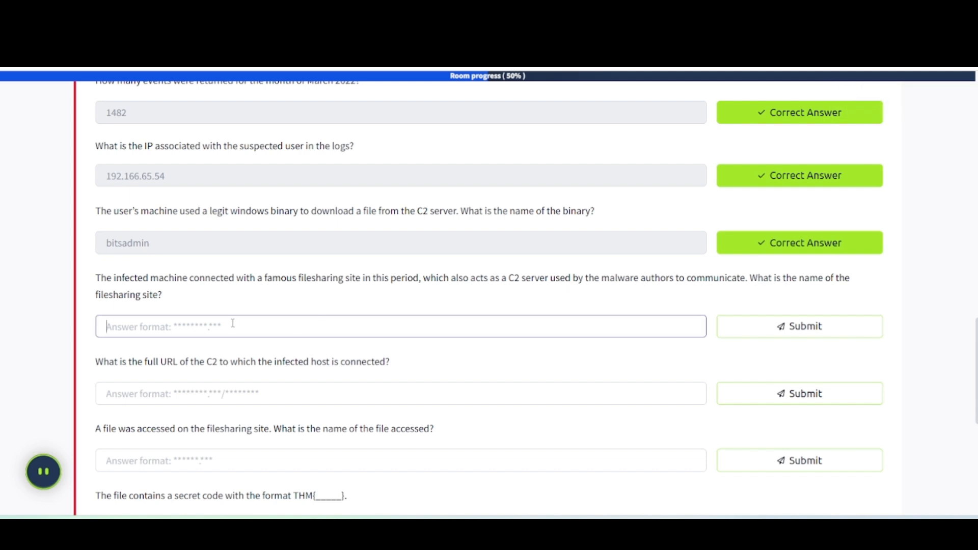
pyautogui.write('pastebin.com')
pyautogui.press('Return')
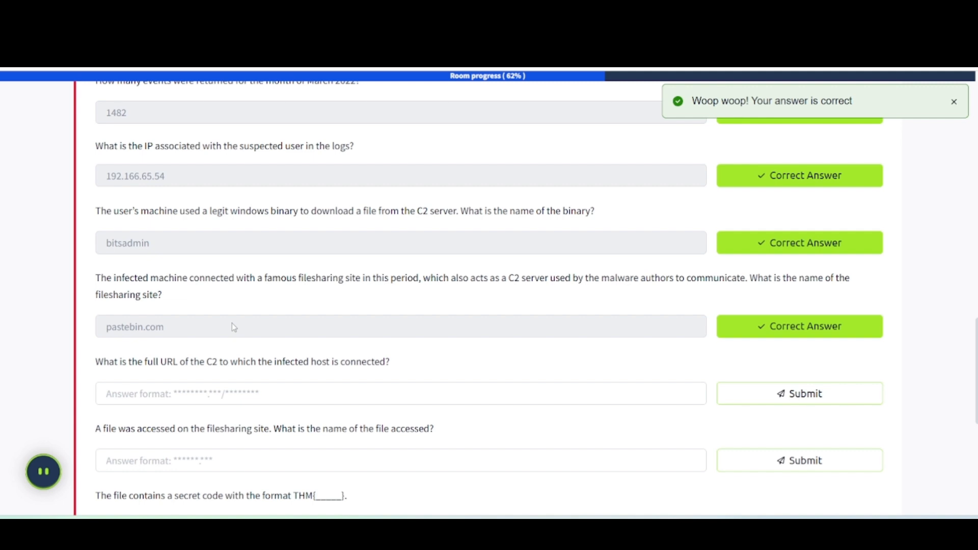
# Read the remaining questions, then filter connection_logs in Kibana to records with source_ip 192.166.65.54.
pyautogui.scroll(-5, 133, 267)
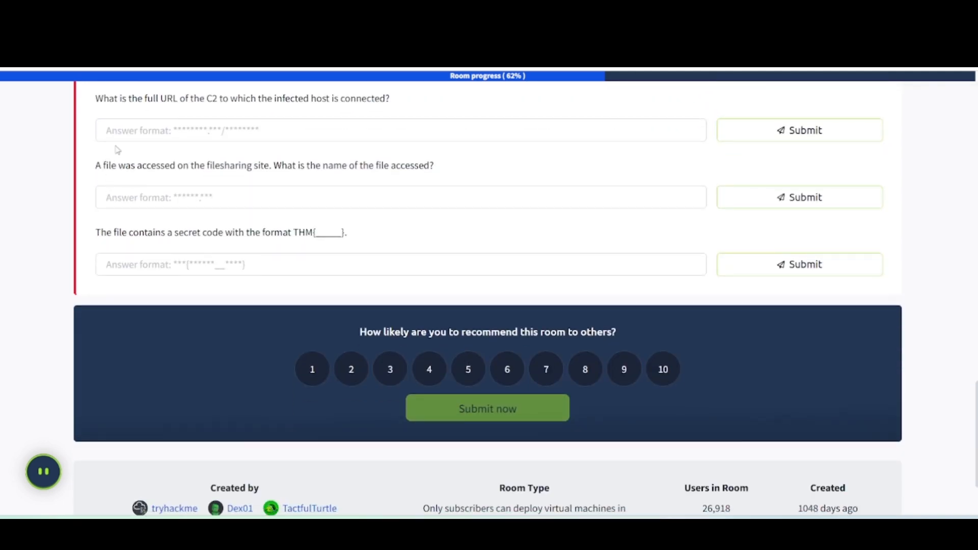
pyautogui.scroll(2, 112, 155)
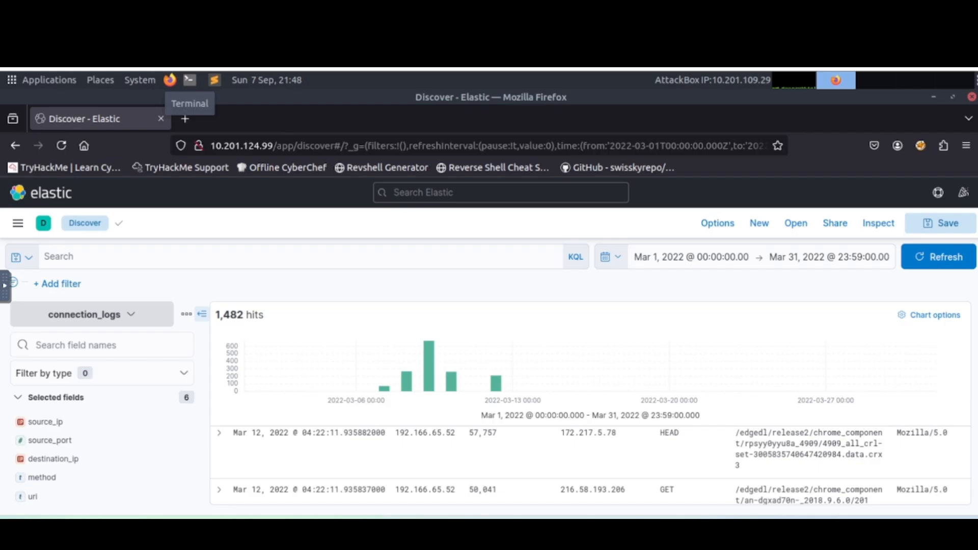
pyautogui.click(67, 423)
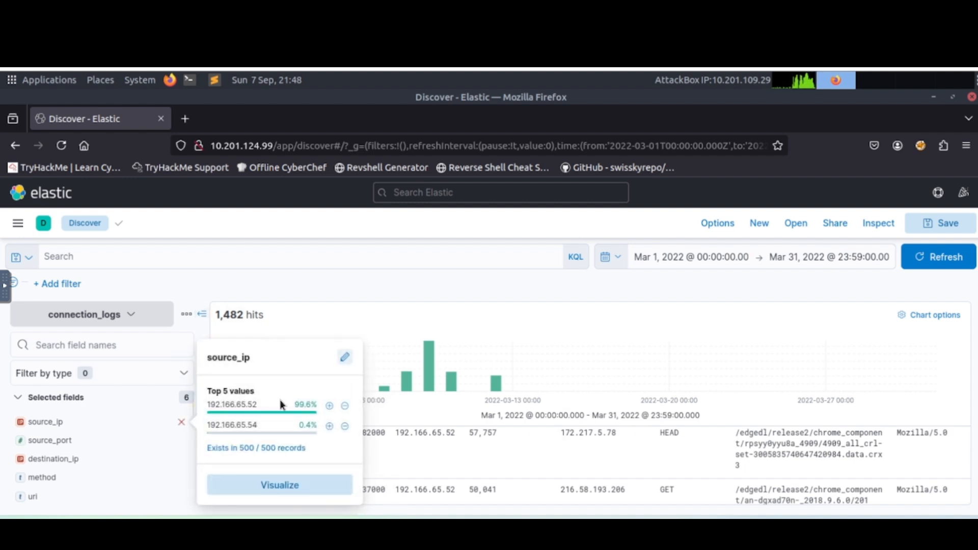
pyautogui.click(330, 427)
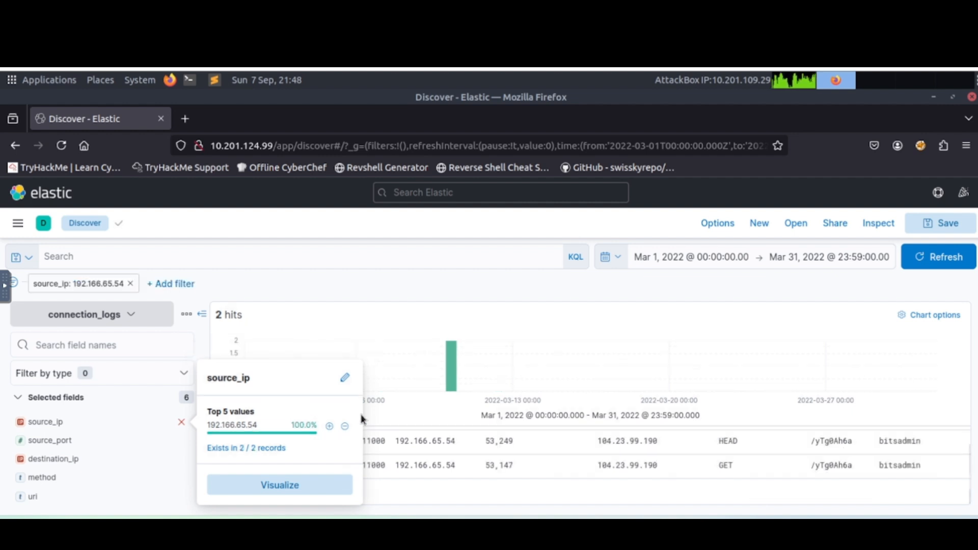
pyautogui.click(300, 256)
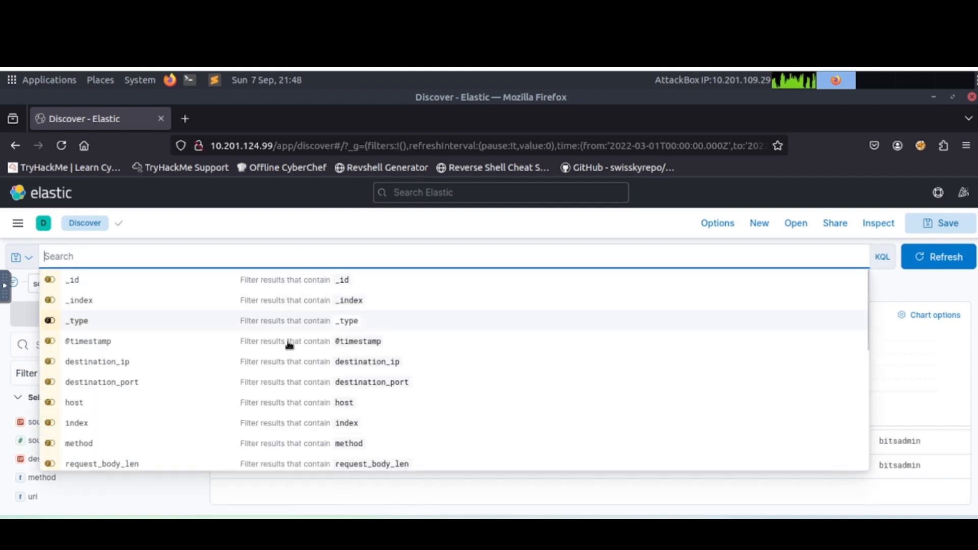
pyautogui.click(234, 380)
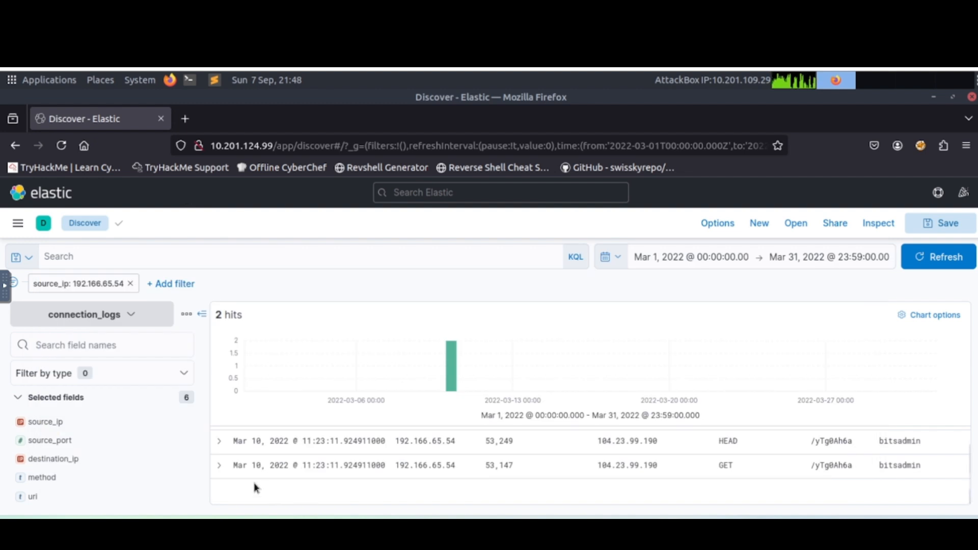
pyautogui.scroll(1, 594, 489)
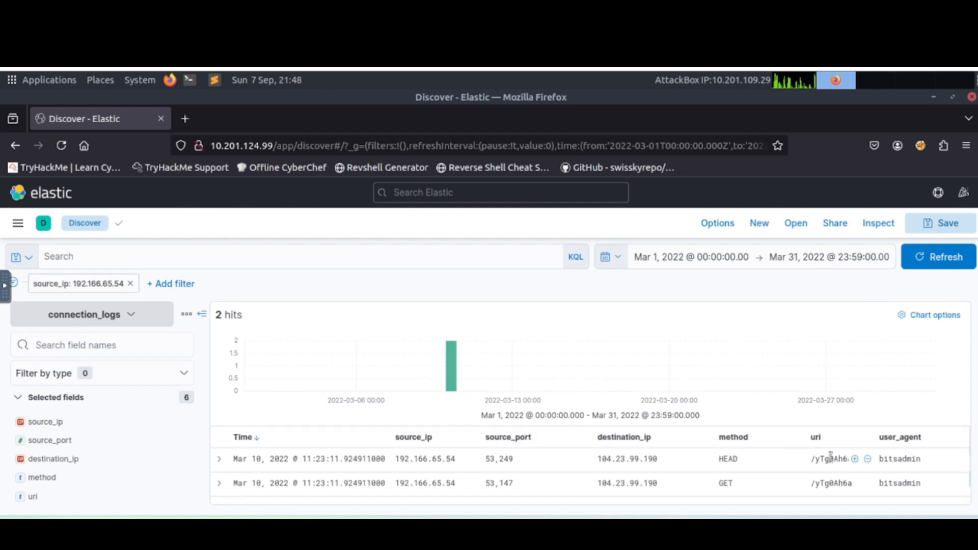
# Copy the uri /yTg0Ah6a from the HEAD record into the TryHackMe answer for the full C2 URL.
pyautogui.moveTo(811, 459); pyautogui.dragTo(848, 461)
pyautogui.hotkey('ctrl', 'c')
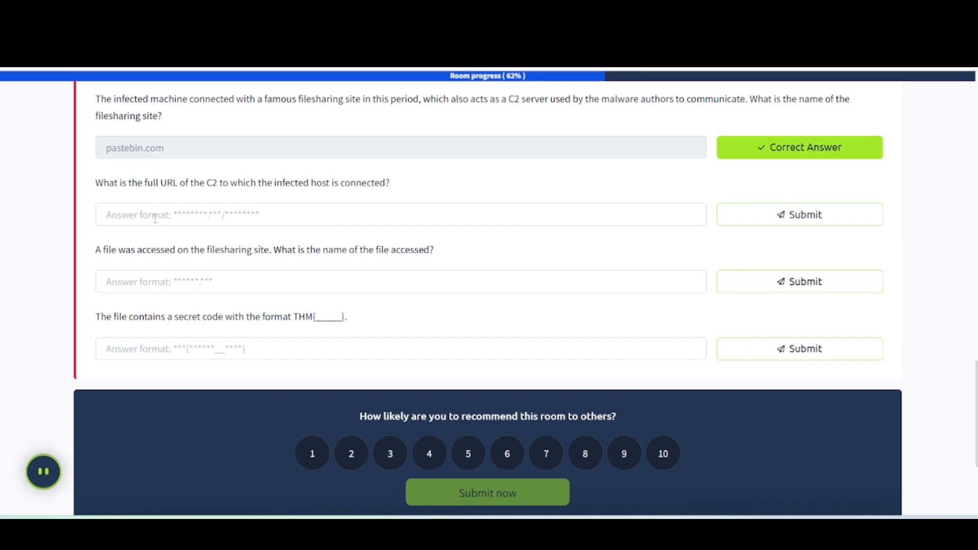
pyautogui.click(155, 218)
pyautogui.hotkey('ctrl', 'v')
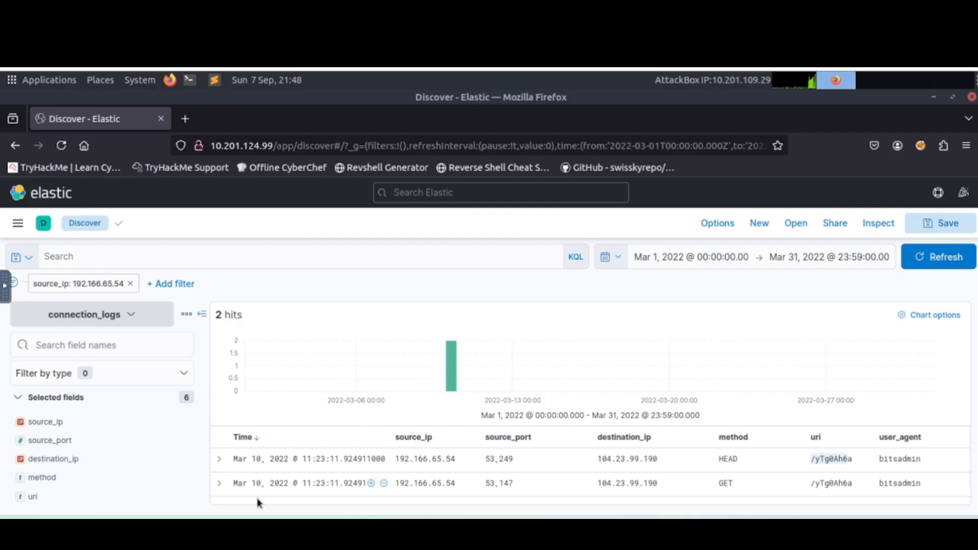
# Expand the HEAD record from 192.166.65.54 in Kibana and read its timestamp and destination fields.
pyautogui.click(218, 459)
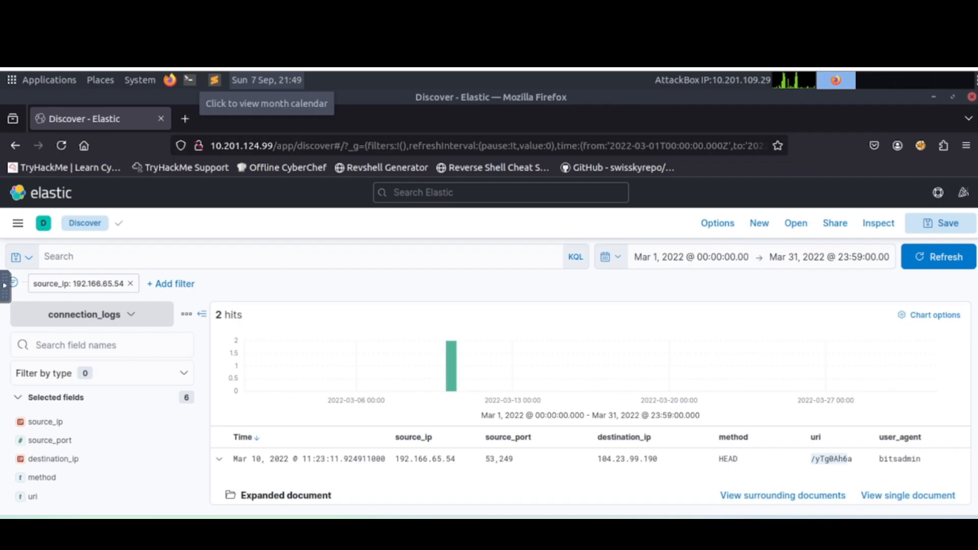
pyautogui.scroll(-2, 426, 466)
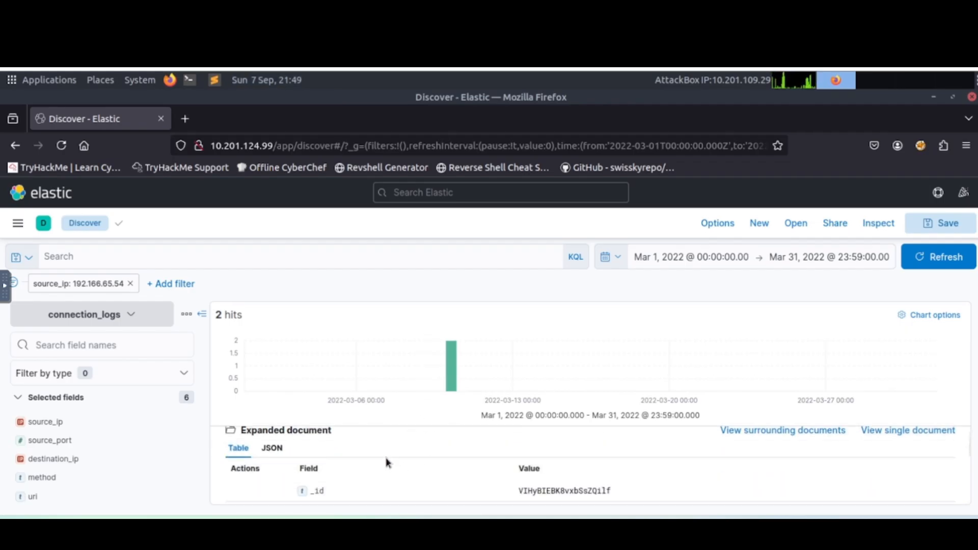
pyautogui.scroll(-3, 356, 476)
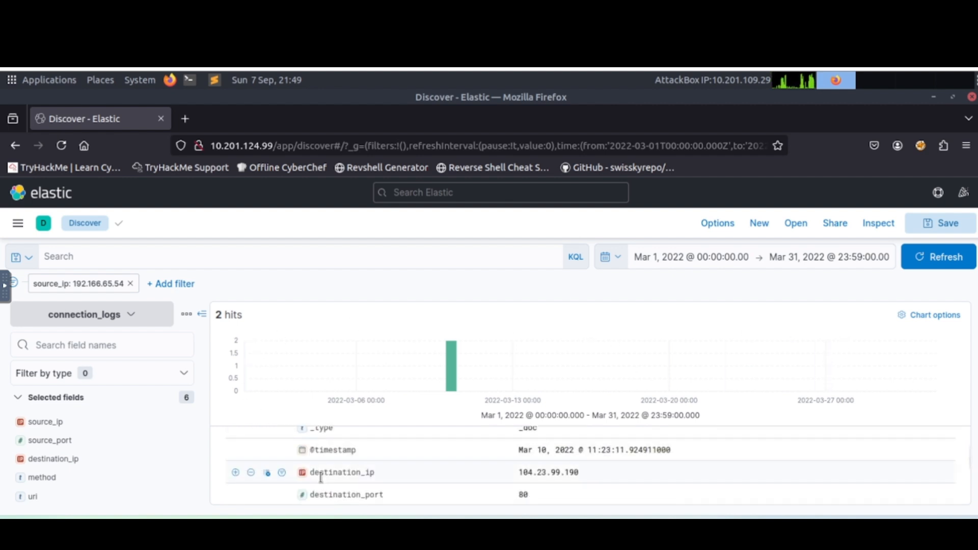
pyautogui.scroll(4, 255, 473)
# Find the host field among the available fields, check its top values and add it as a results column.
pyautogui.scroll(-1, 76, 476)
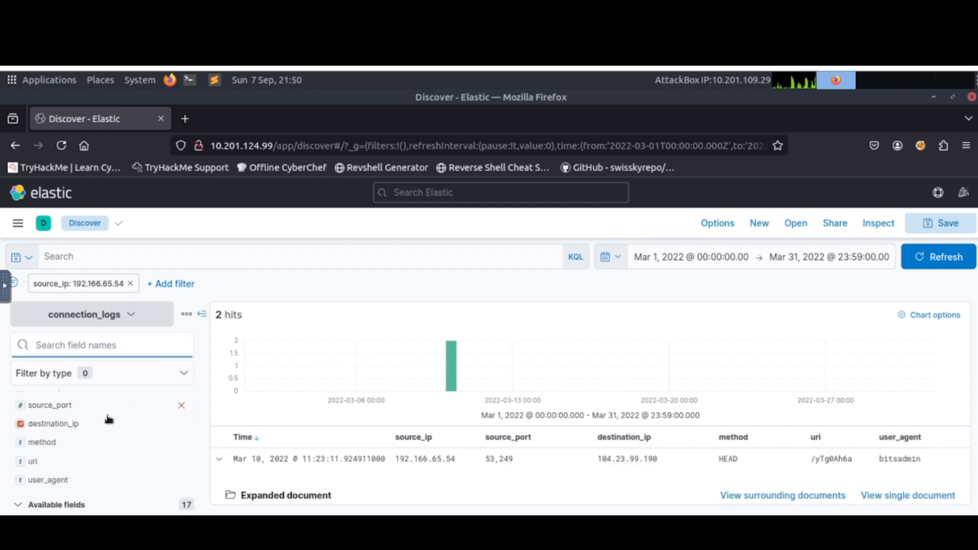
pyautogui.scroll(-3, 105, 419)
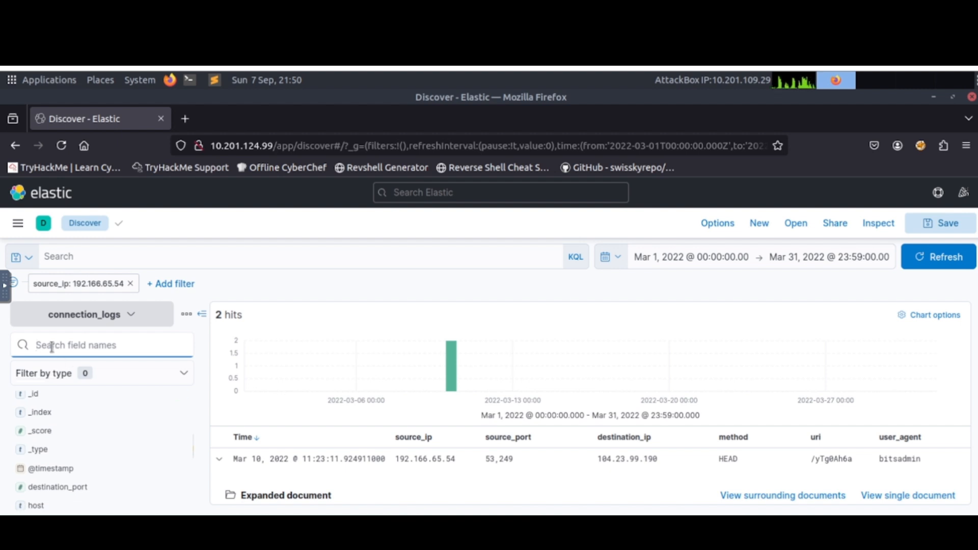
pyautogui.write('host')
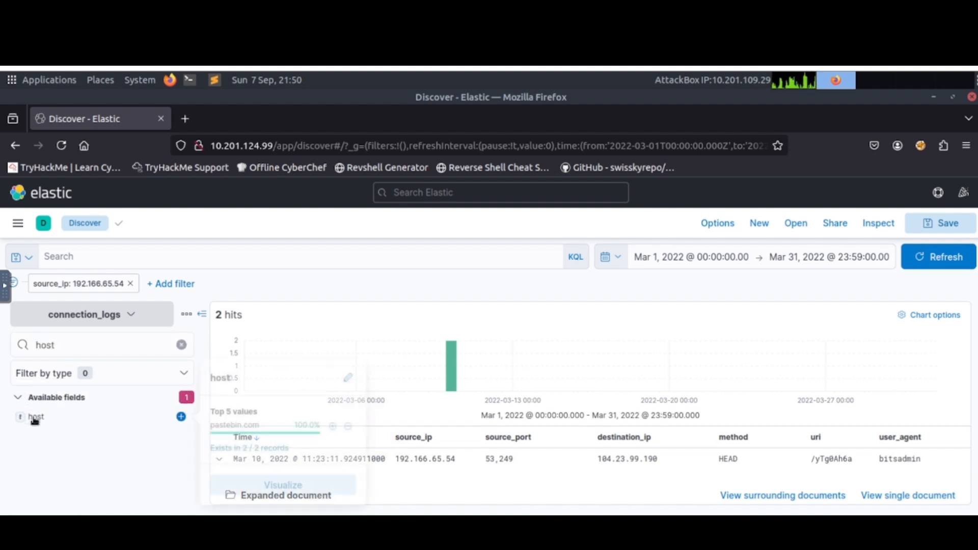
pyautogui.click(34, 416)
pyautogui.click(180, 417)
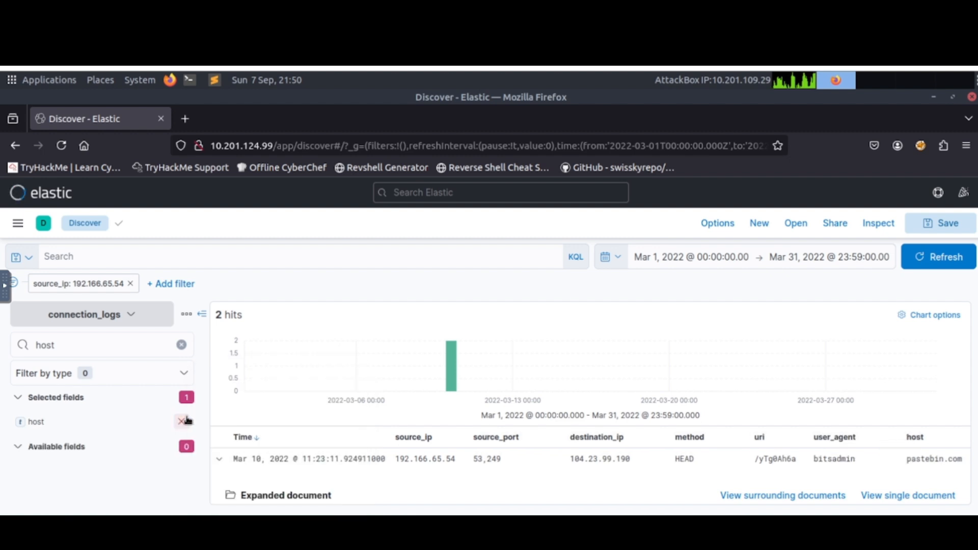
pyautogui.scroll(-5, 314, 492)
pyautogui.scroll(5, 313, 493)
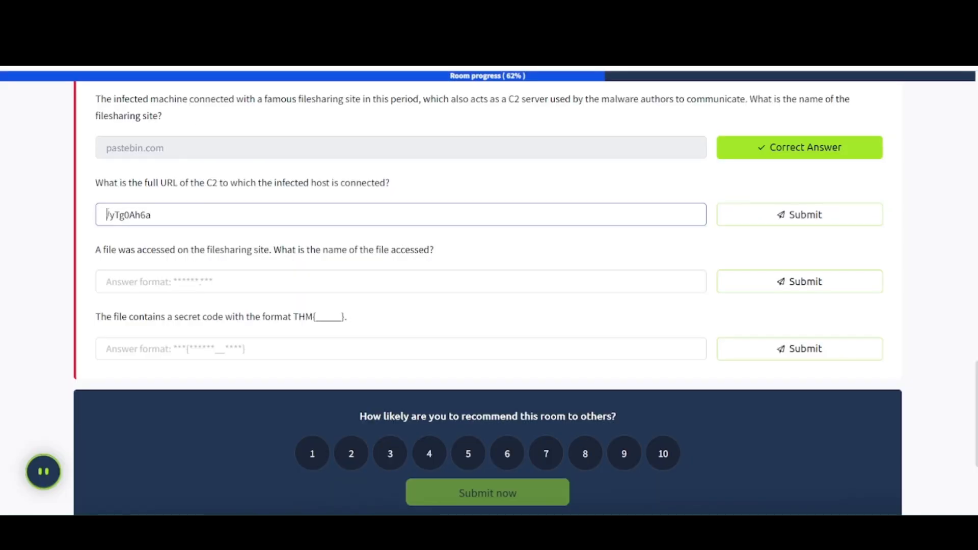
# Complete the full C2 URL answer as pastebin.com/yTg0Ah6a and submit it.
pyautogui.write('pastebin')
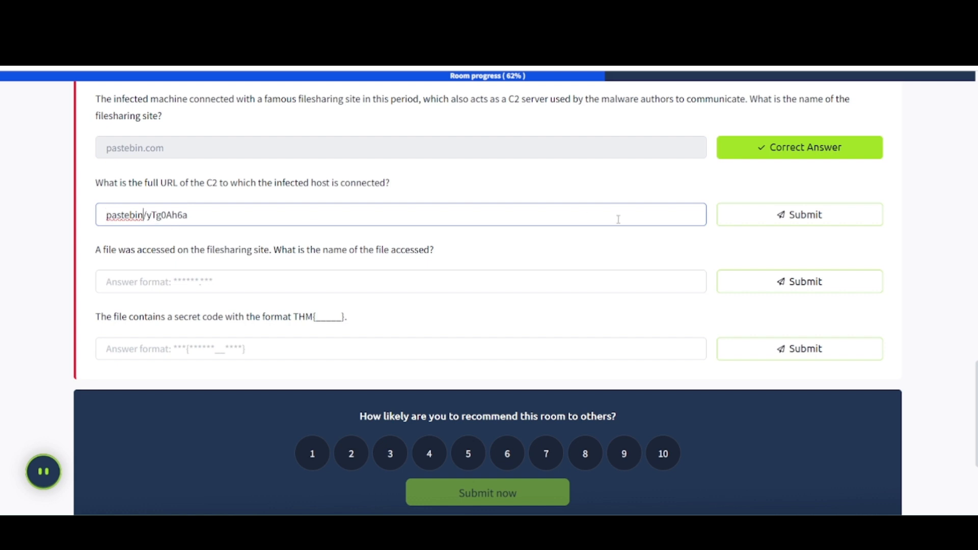
pyautogui.click(760, 217)
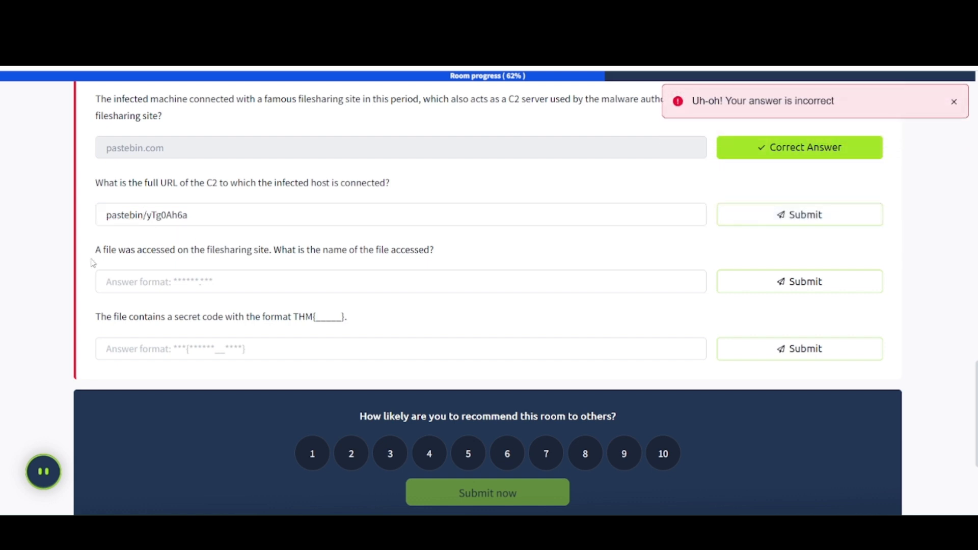
pyautogui.click(147, 214)
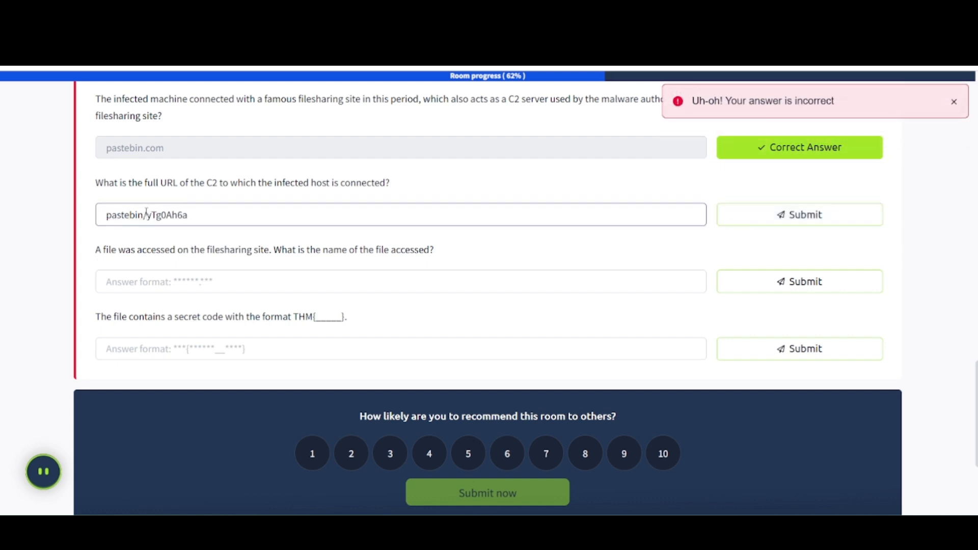
pyautogui.write('.com')
pyautogui.press('Return')
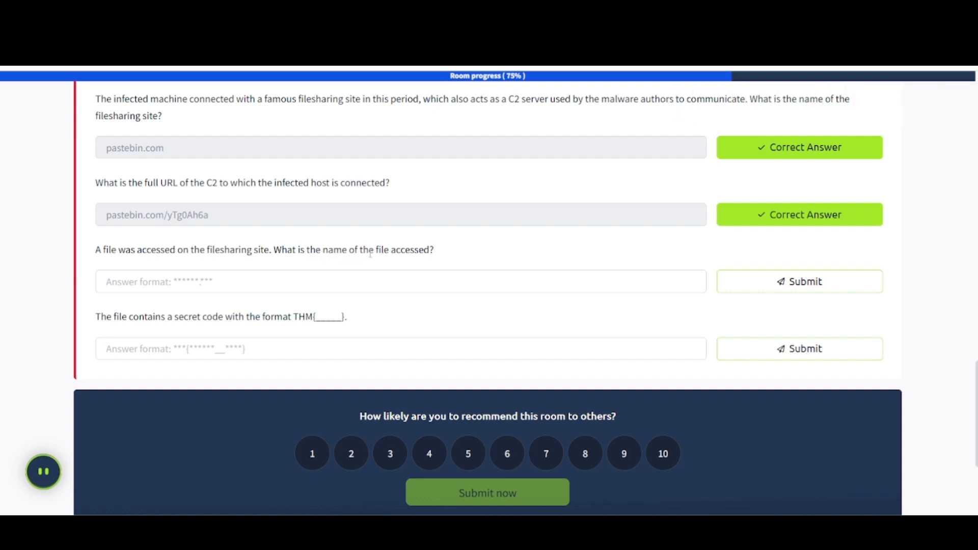
# Copy the accepted C2 URL and open pastebin.com/yTg0Ah6a in a new browser tab on the AttackBox.
pyautogui.tripleClick(177, 221)
pyautogui.hotkey('ctrl', 'c')
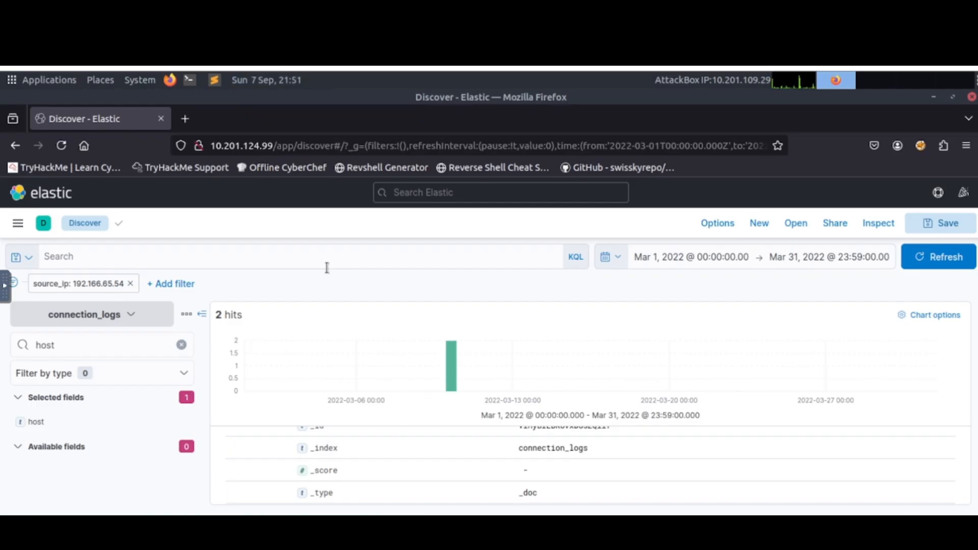
pyautogui.click(185, 119)
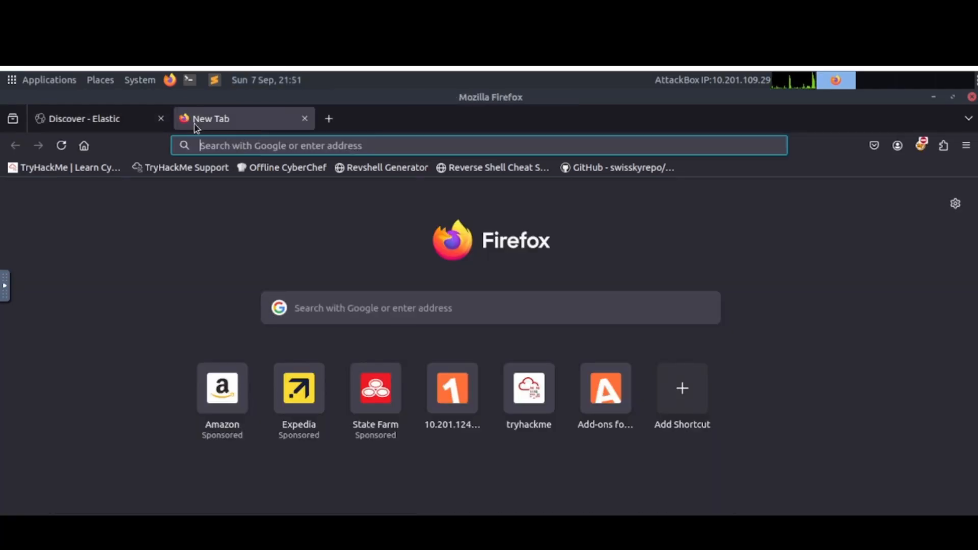
pyautogui.click(221, 147)
pyautogui.hotkey('ctrl', 'v')
pyautogui.press('Return')
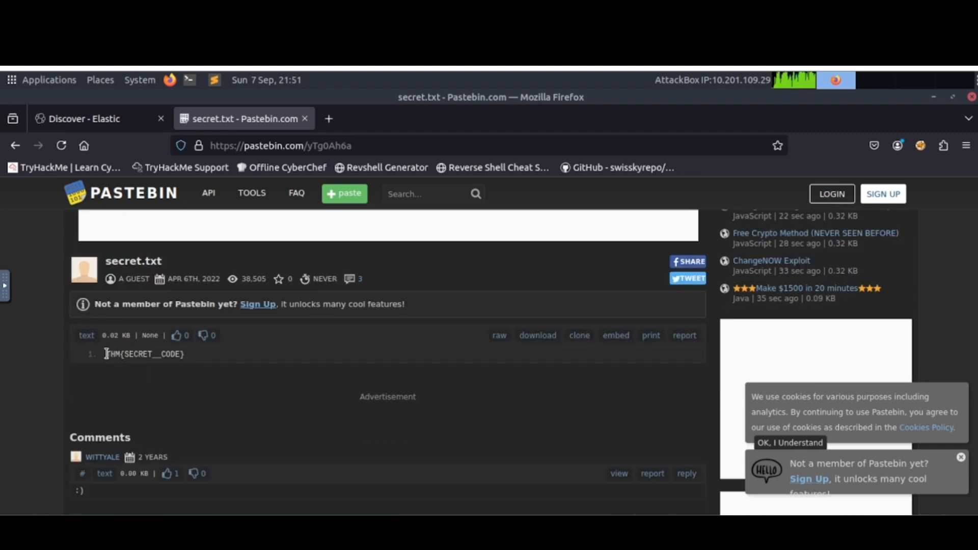
# Copy the secret code from the Pastebin page, and submit secret.txt as the name of the accessed file in TryHackMe.
pyautogui.moveTo(105, 354); pyautogui.dragTo(188, 353)
pyautogui.hotkey('ctrl', 'c')
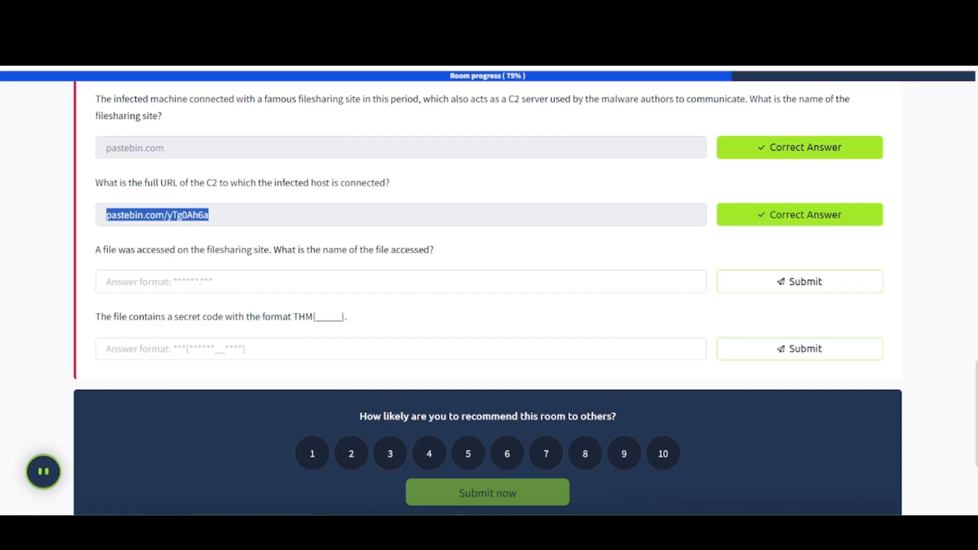
pyautogui.click(158, 349)
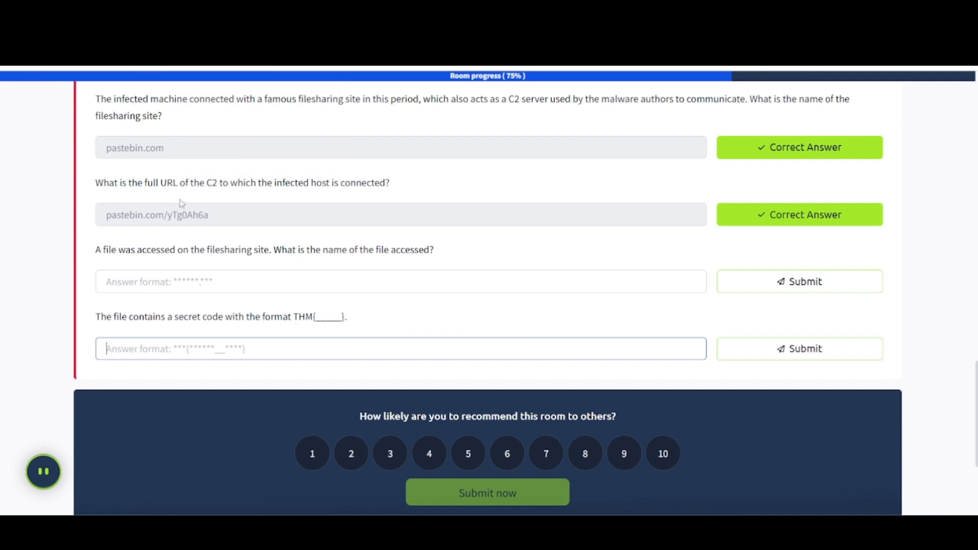
pyautogui.click(161, 283)
pyautogui.write('secret')
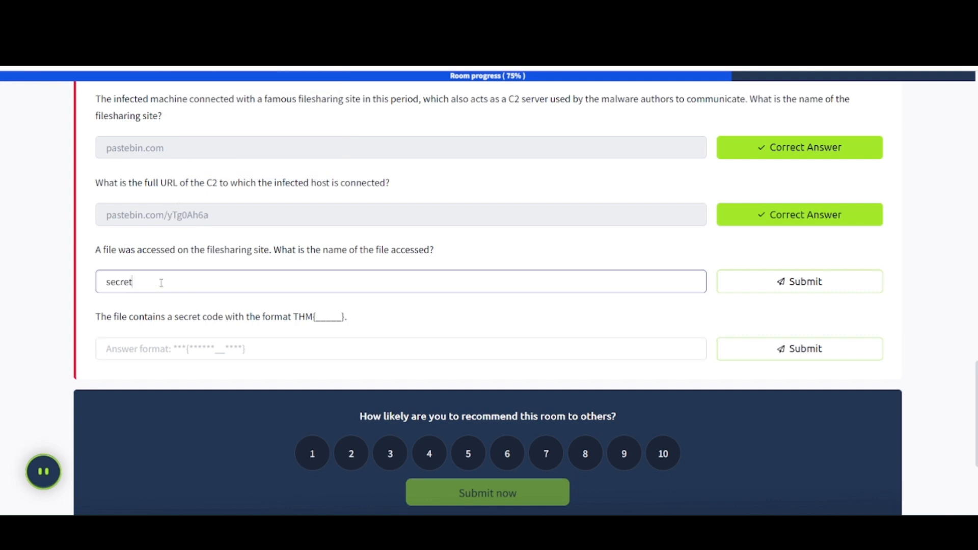
pyautogui.press('Return')
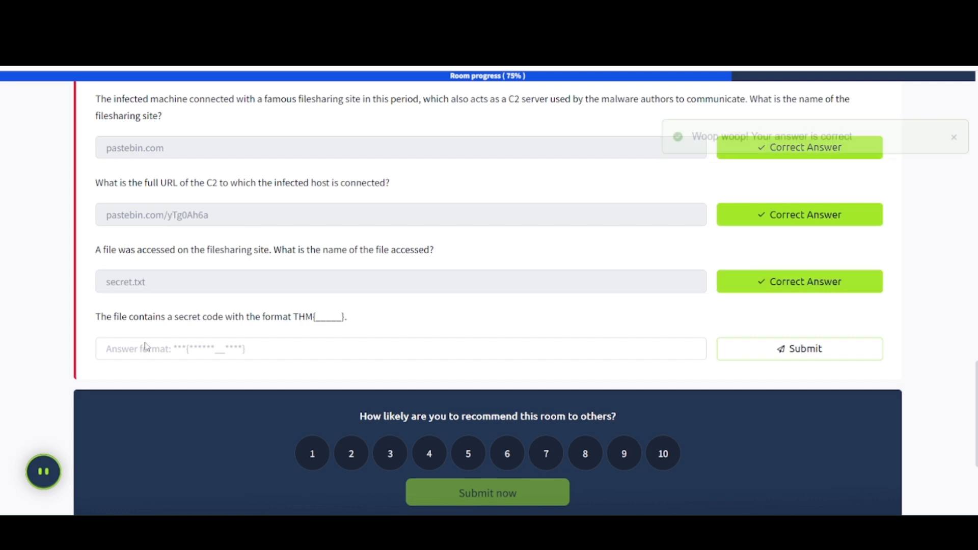
# Paste the copied secret code as the answer to the final Task 2 question and submit it.
pyautogui.click(145, 349)
pyautogui.hotkey('ctrl', 'v')
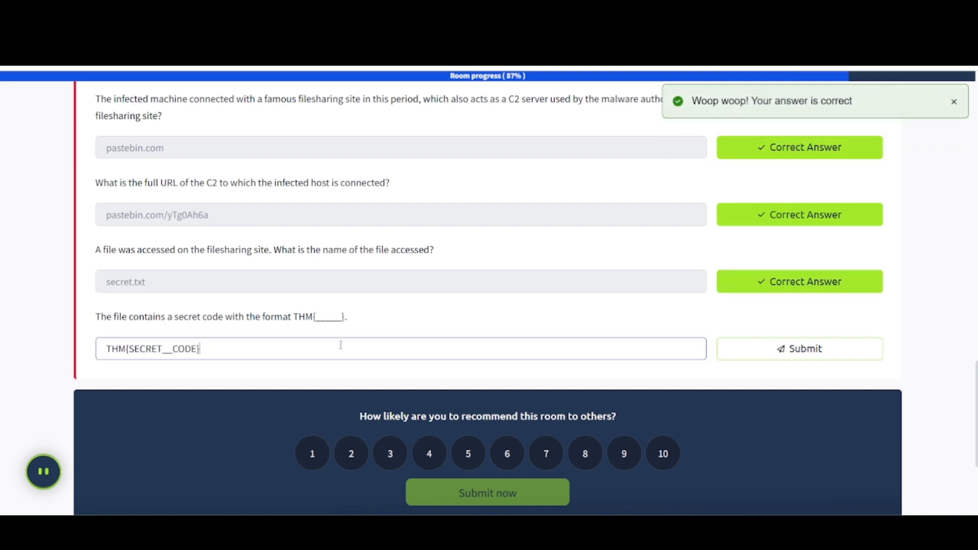
pyautogui.click(792, 348)
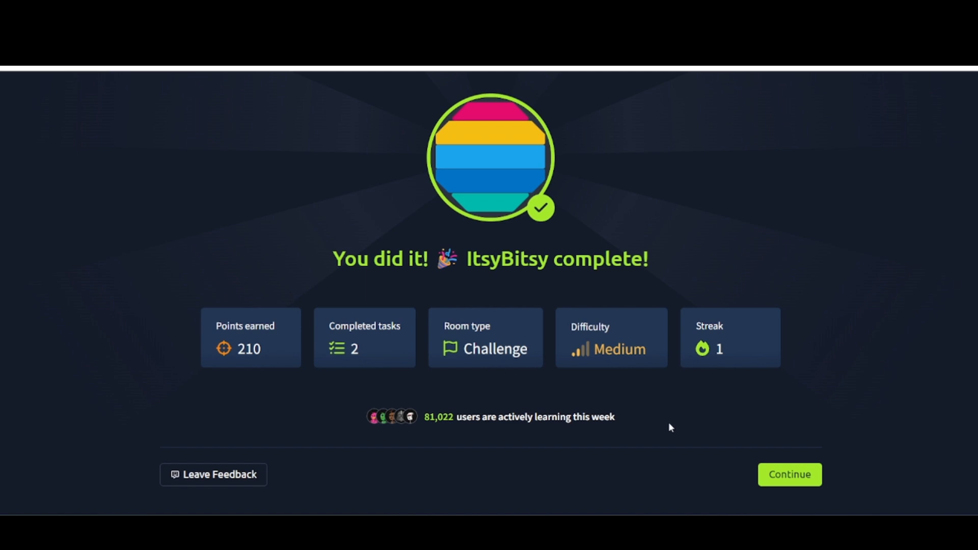
# Continue through the ItsyBitsy completion, raffle ticket and sharing screens, and close the learning path suggestion without going to another room.
pyautogui.click(790, 475)
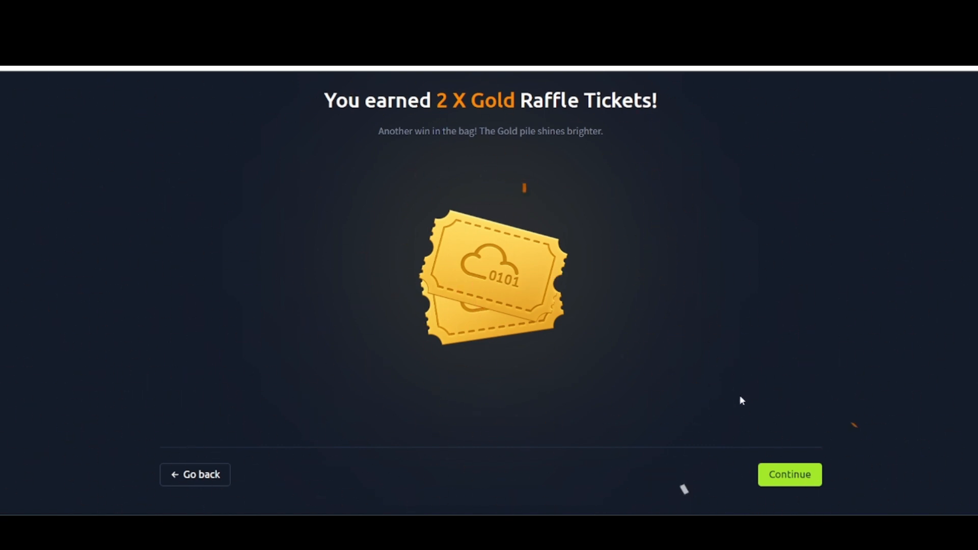
pyautogui.click(789, 481)
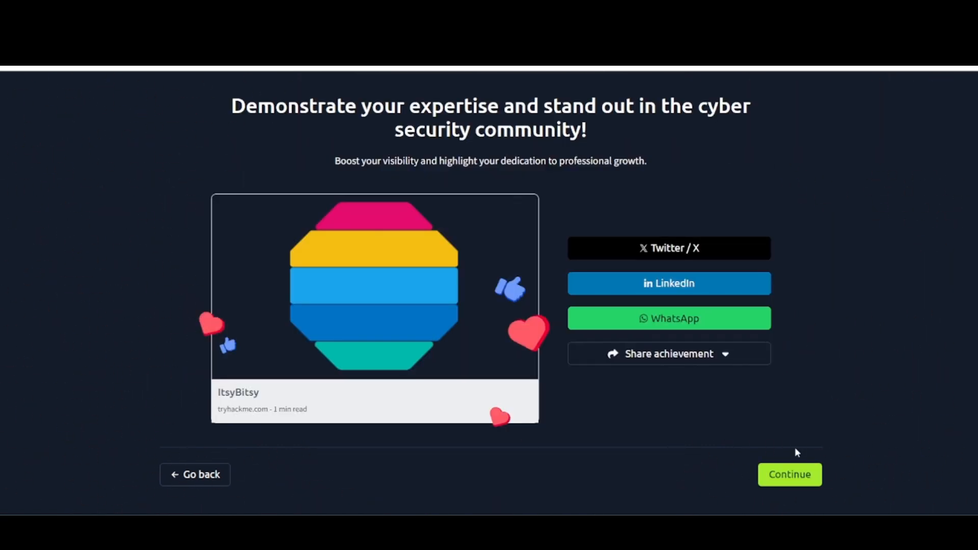
pyautogui.click(793, 476)
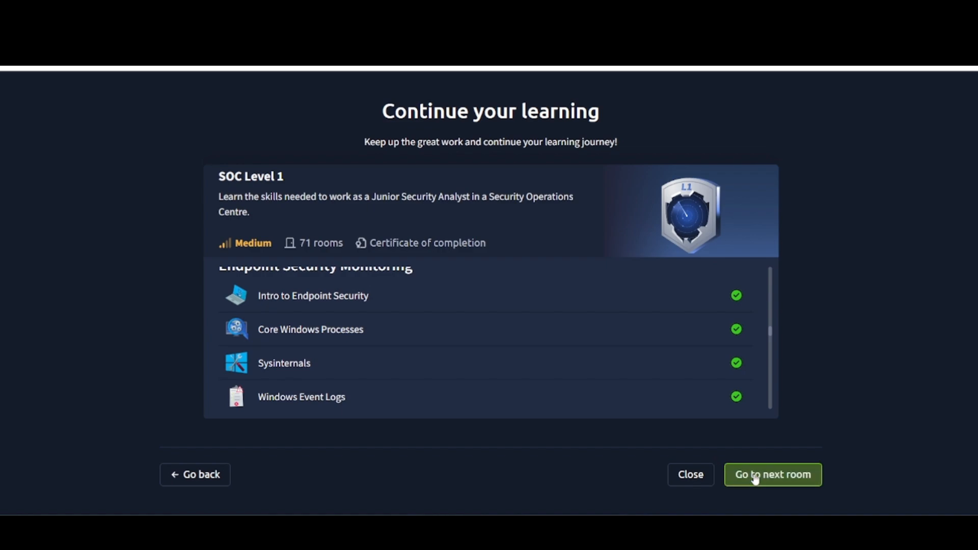
pyautogui.click(697, 478)
# Review the Task 1 introduction, and examine the Task 2 scenario with its submitted answers.
pyautogui.scroll(11, 371, 365)
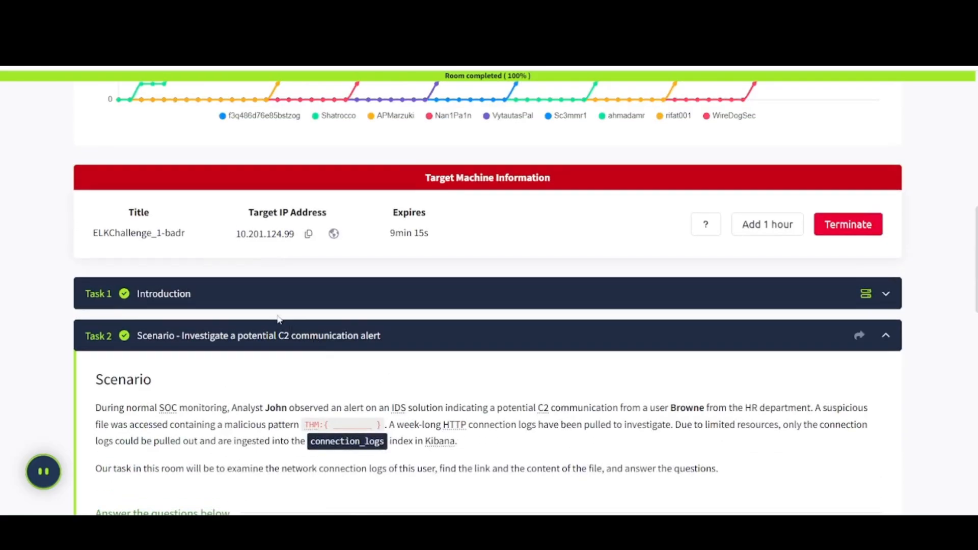
pyautogui.click(262, 296)
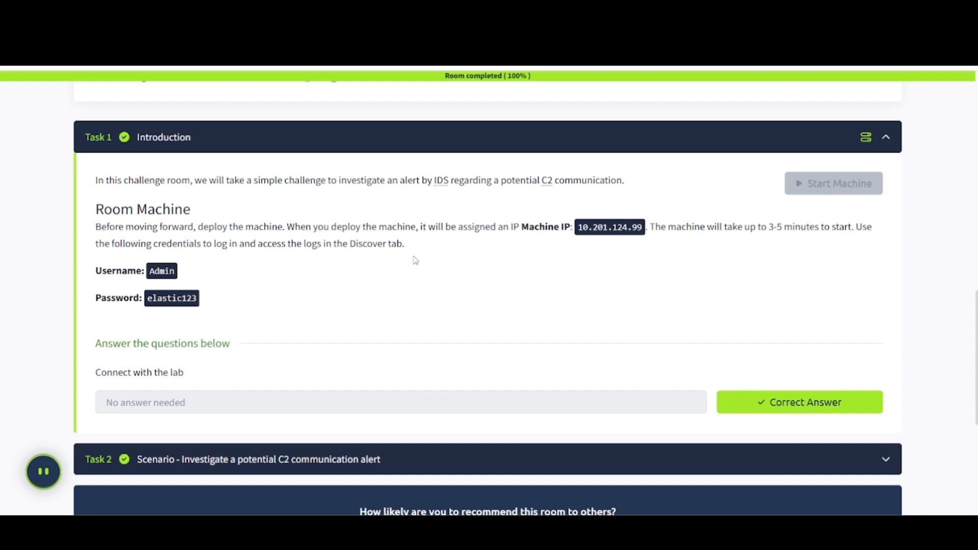
pyautogui.scroll(-2, 365, 275)
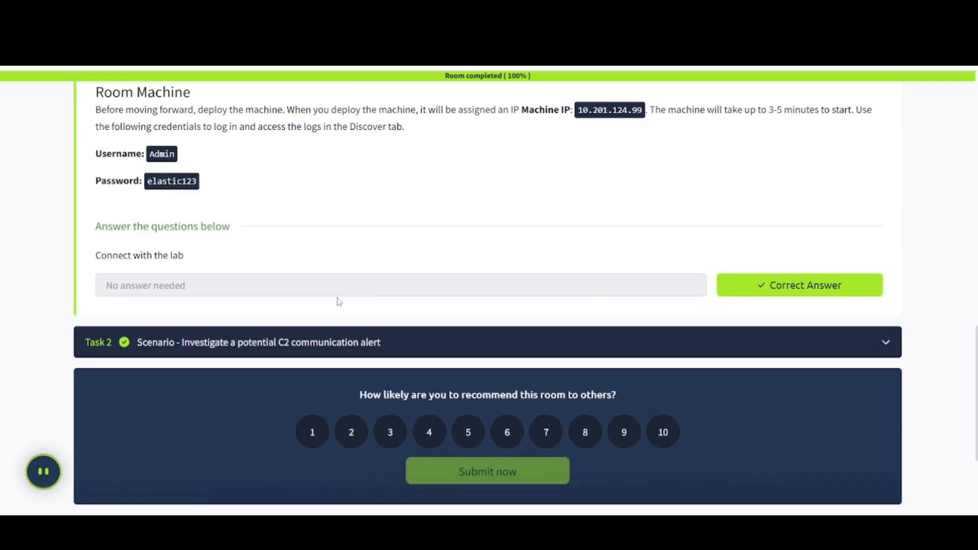
pyautogui.click(326, 343)
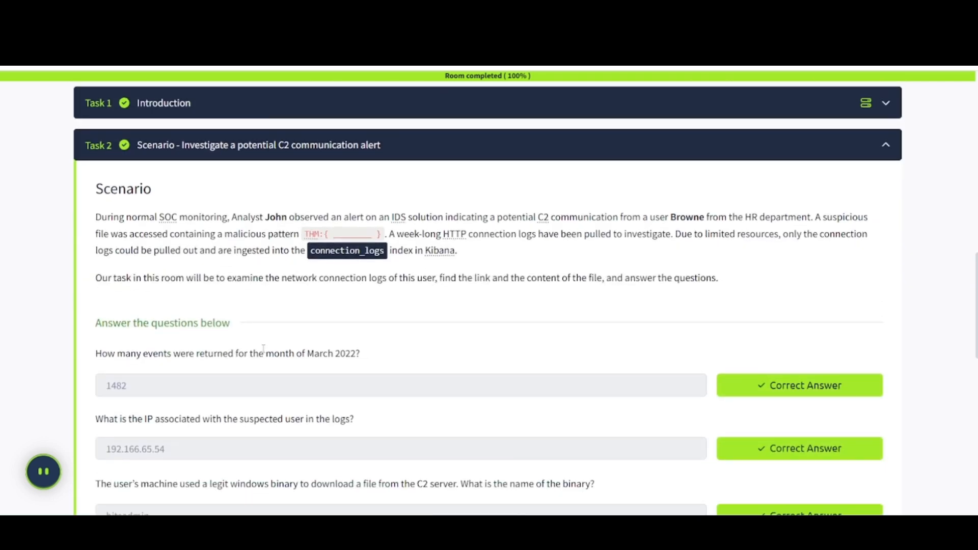
pyautogui.scroll(-4, 263, 348)
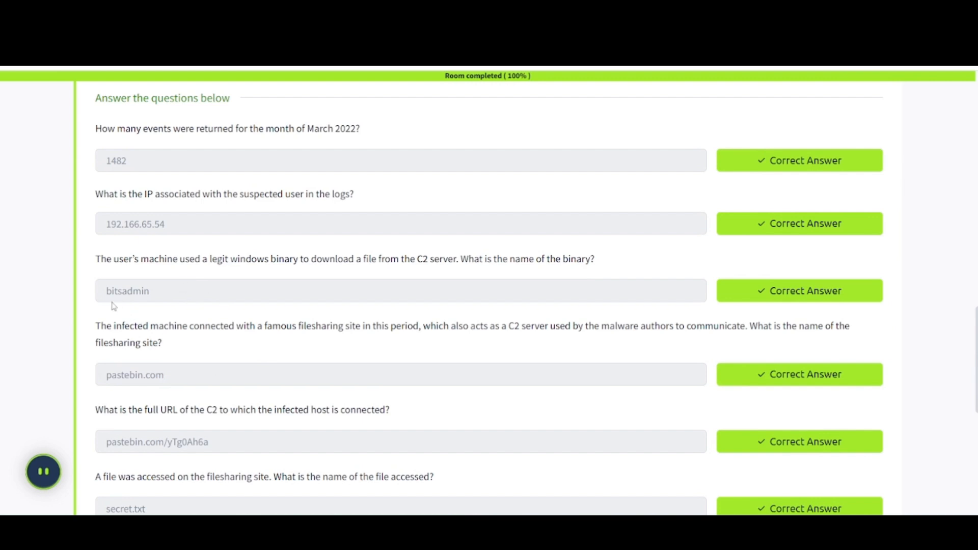
pyautogui.scroll(-2, 202, 340)
pyautogui.scroll(-3, 202, 339)
pyautogui.scroll(10, 201, 339)
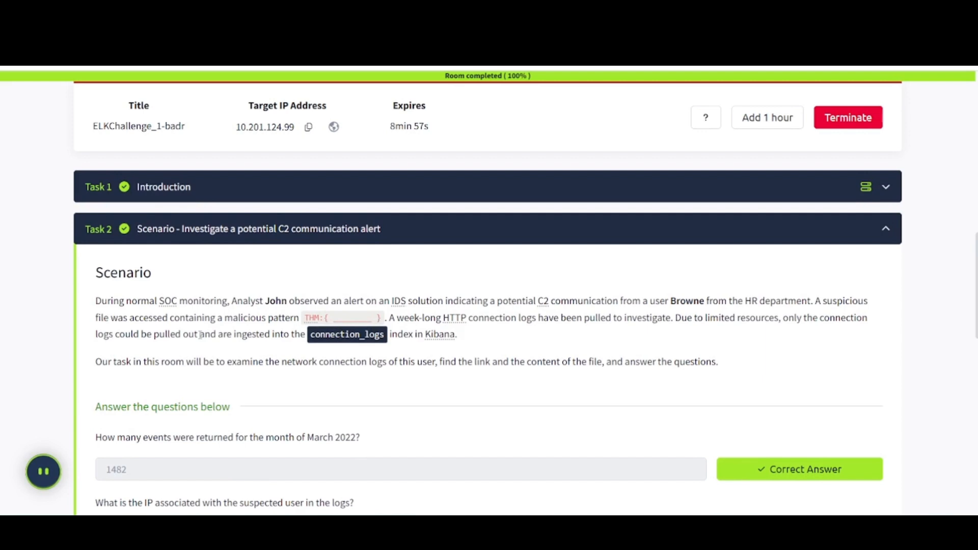